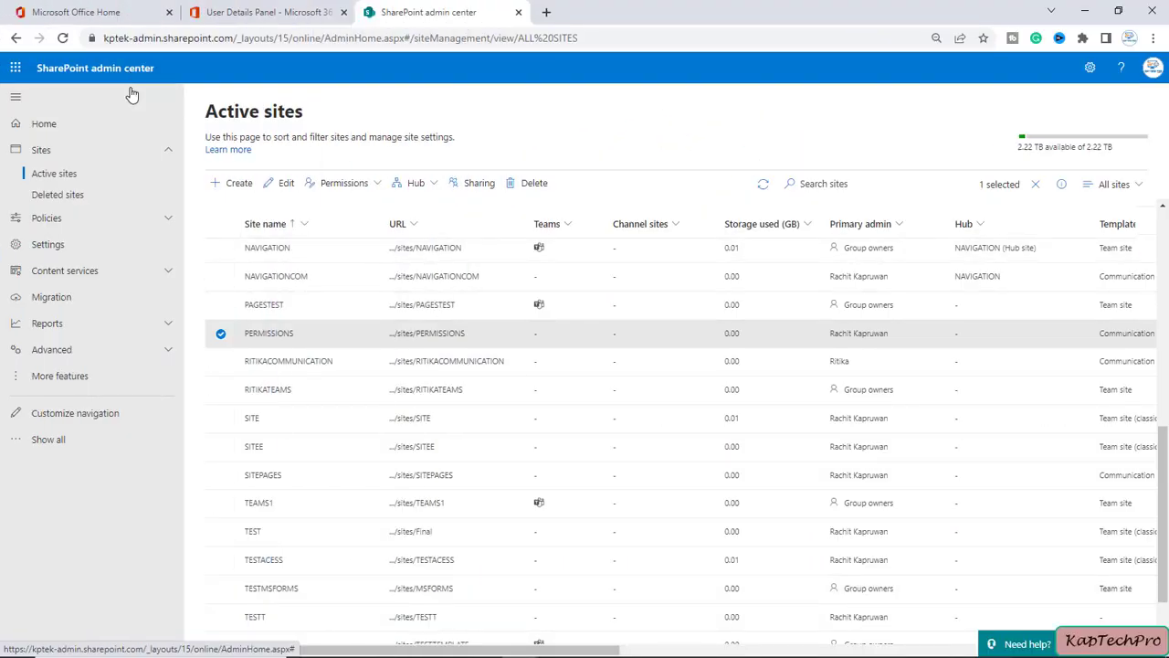
Open the PERMISSIONS site from the Active sites list in a new browser tab.
left_click(416, 339)
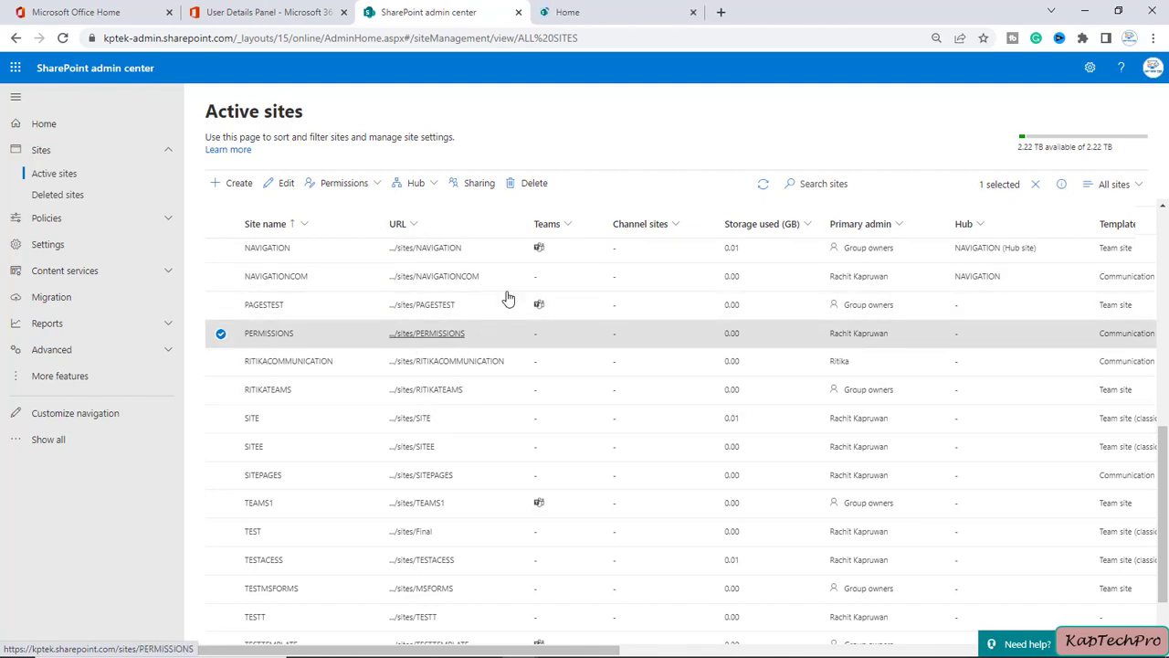
On the PERMISSIONS home tab, dismiss the Next steps panel and go to the Documents library.
left_click(589, 8)
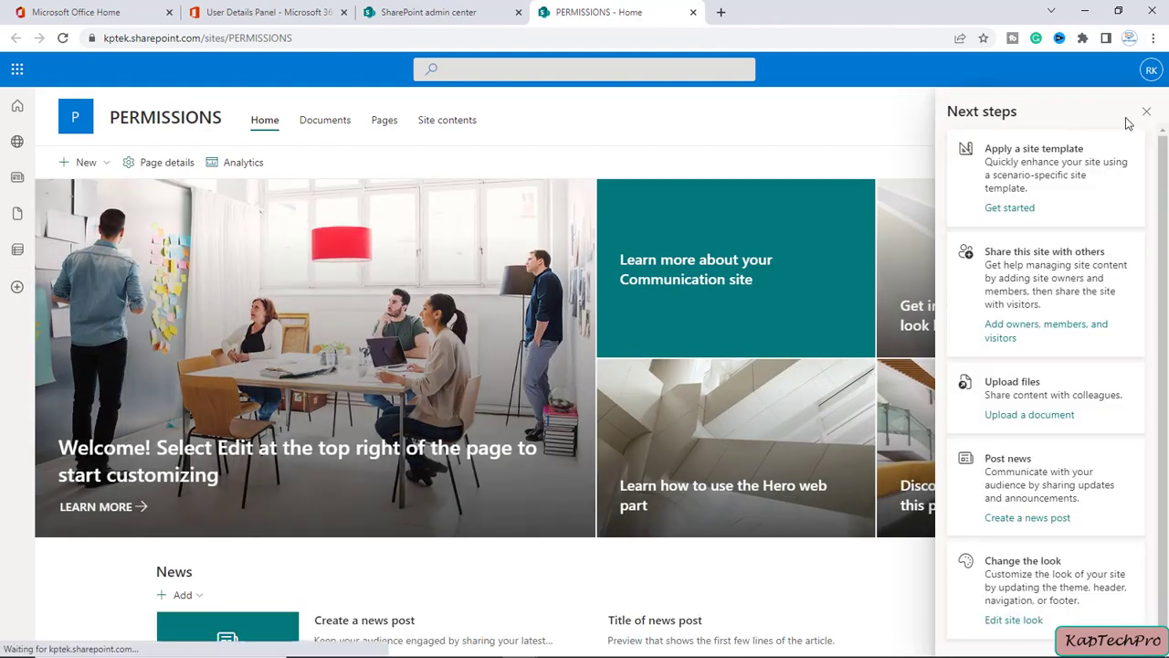
left_click(1146, 114)
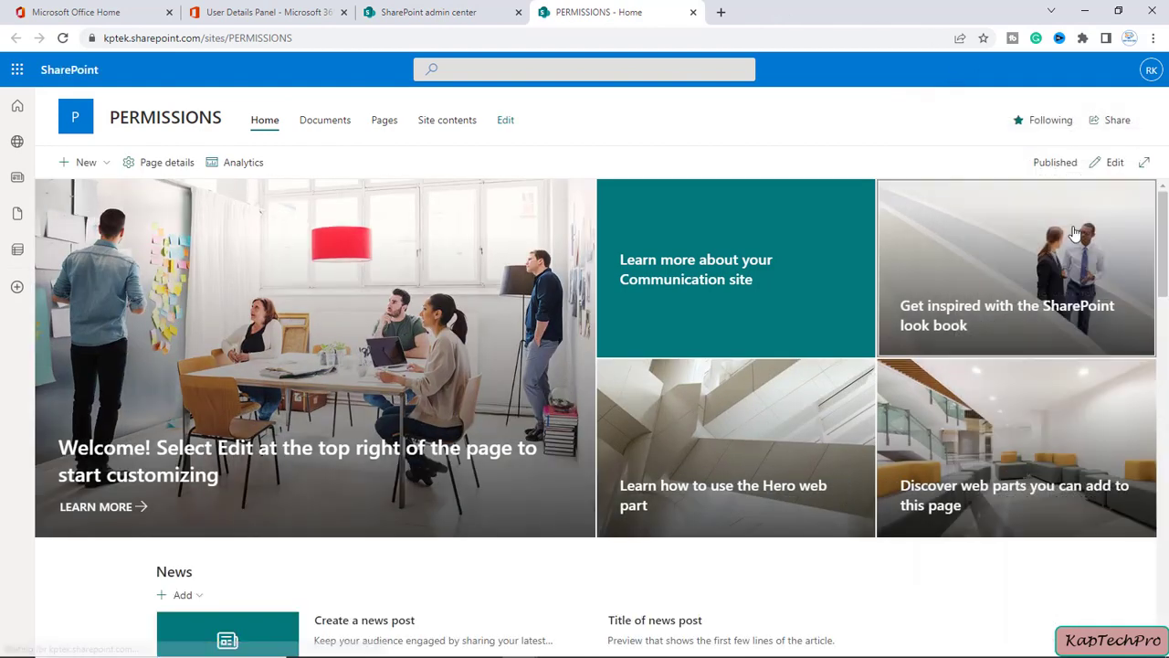
left_click(320, 126)
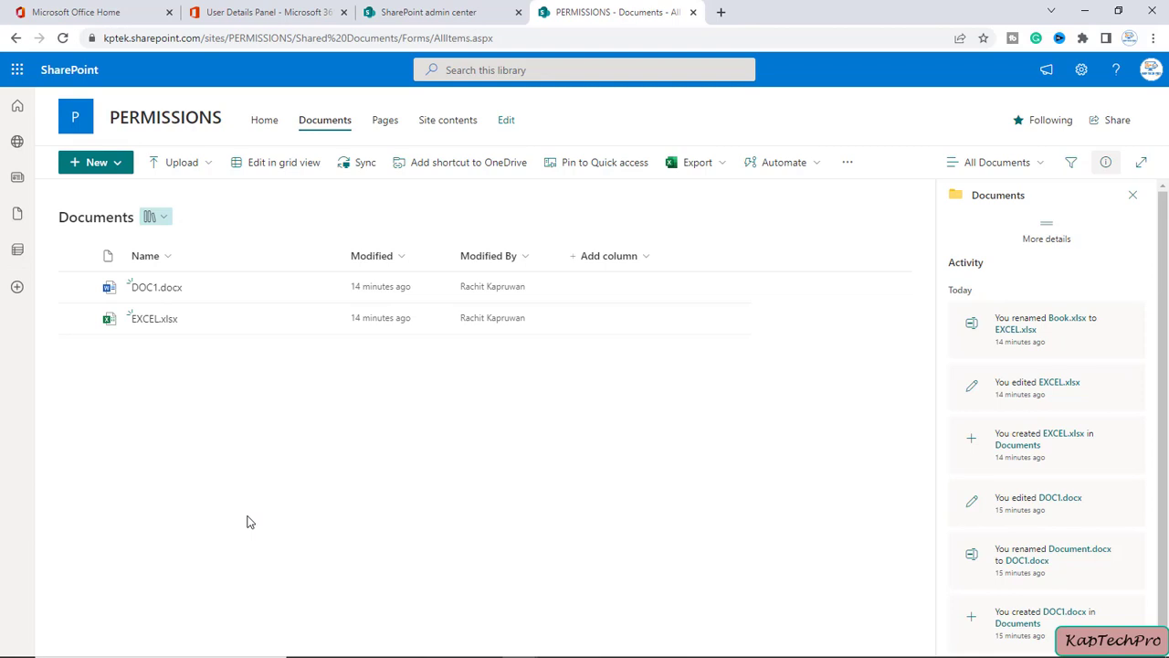
Review the owners, members and visitors groups in Site permissions, then go to Advanced permissions settings.
left_click(1082, 73)
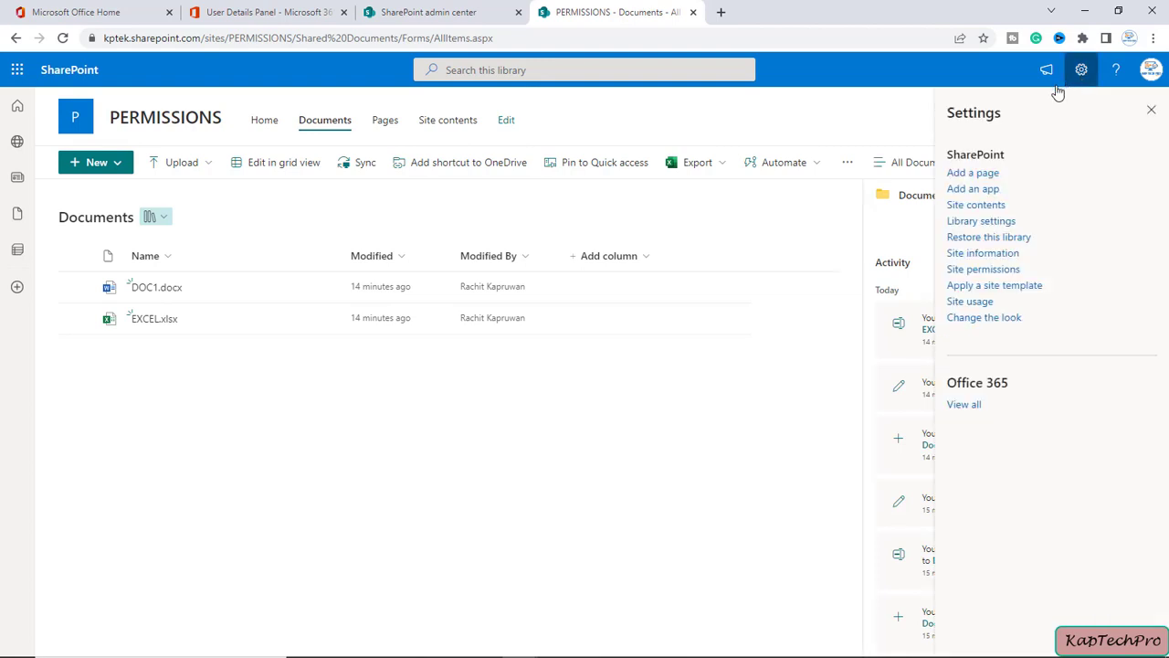
left_click(982, 270)
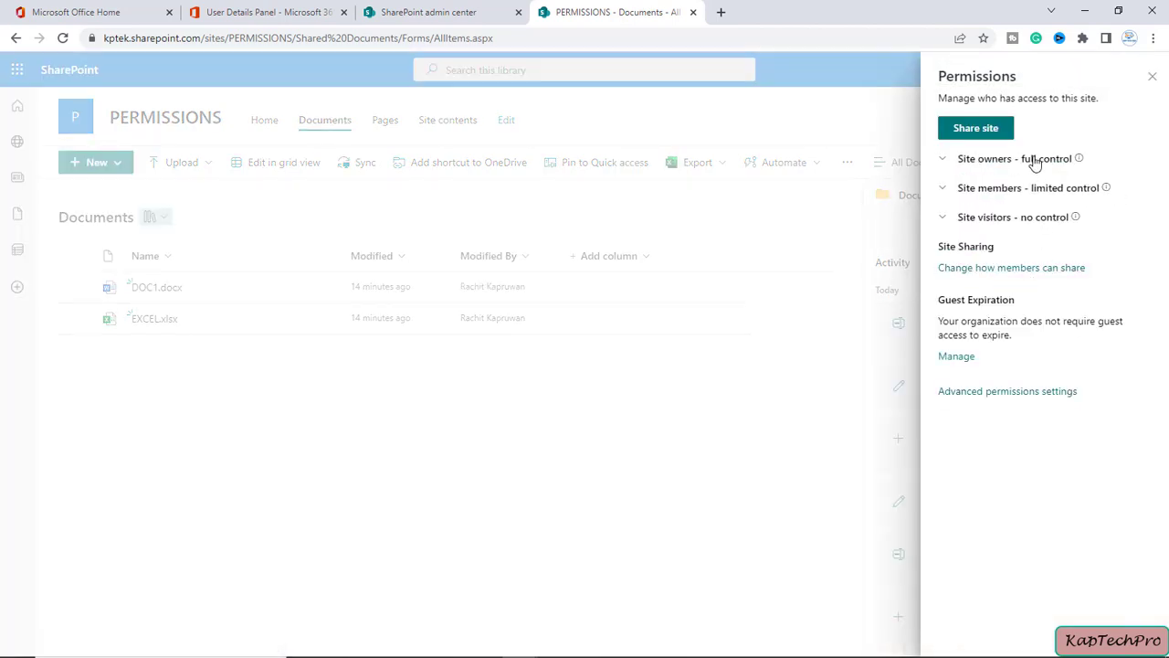
left_click(977, 161)
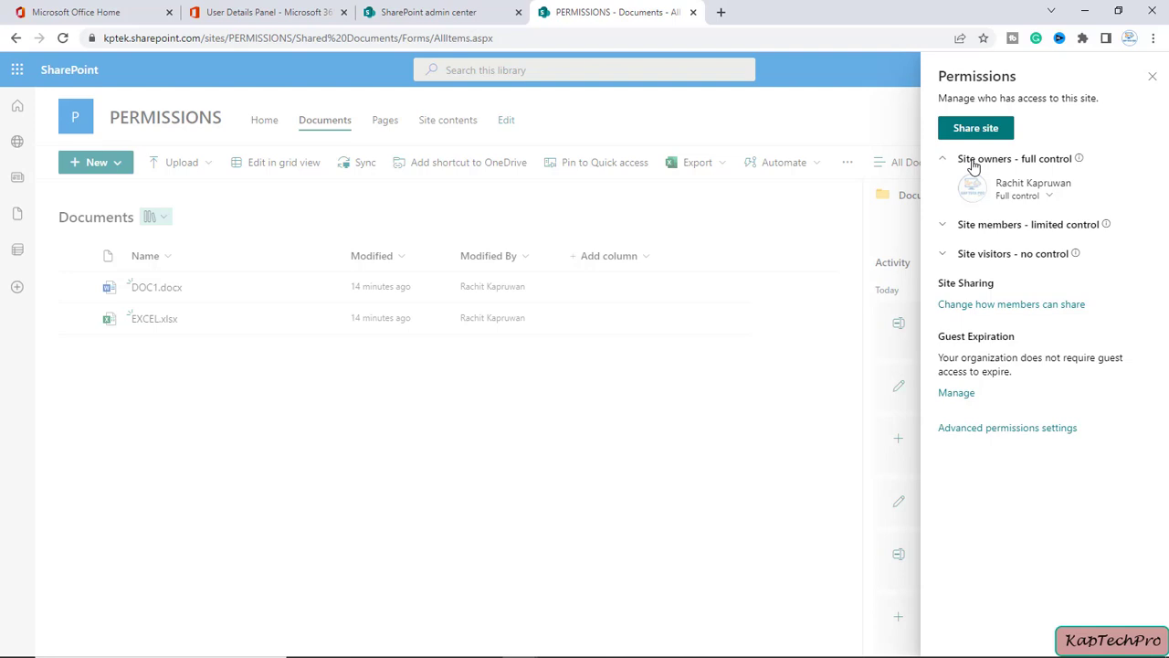
left_click(965, 228)
left_click(964, 270)
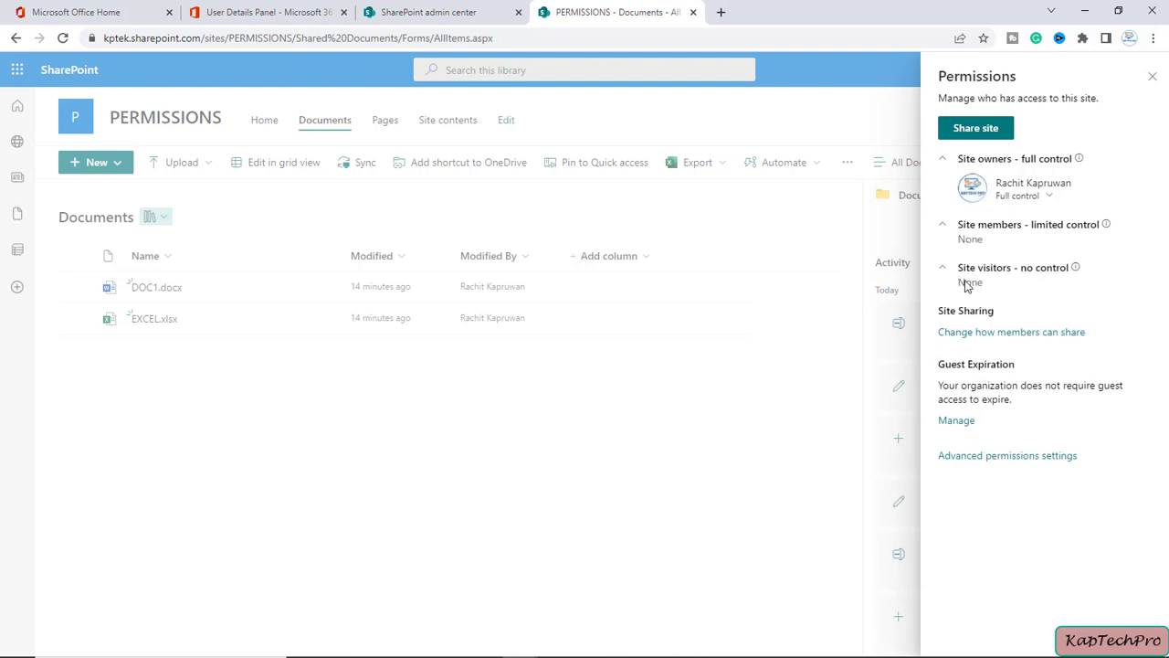
left_click(1026, 456)
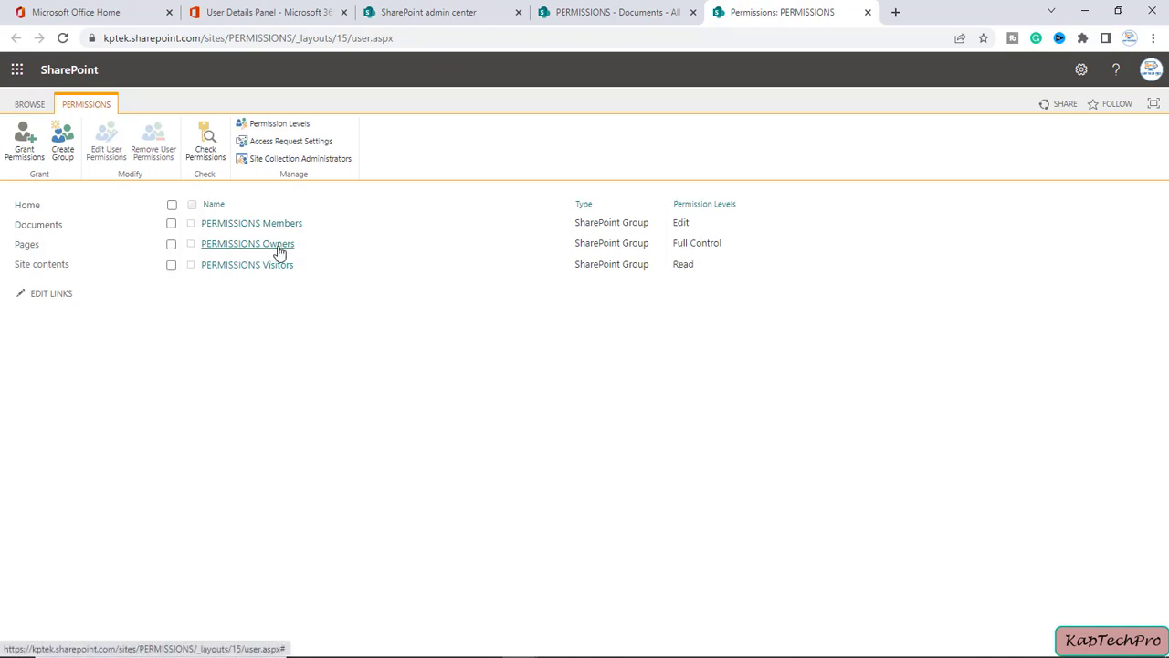
left_click(307, 124)
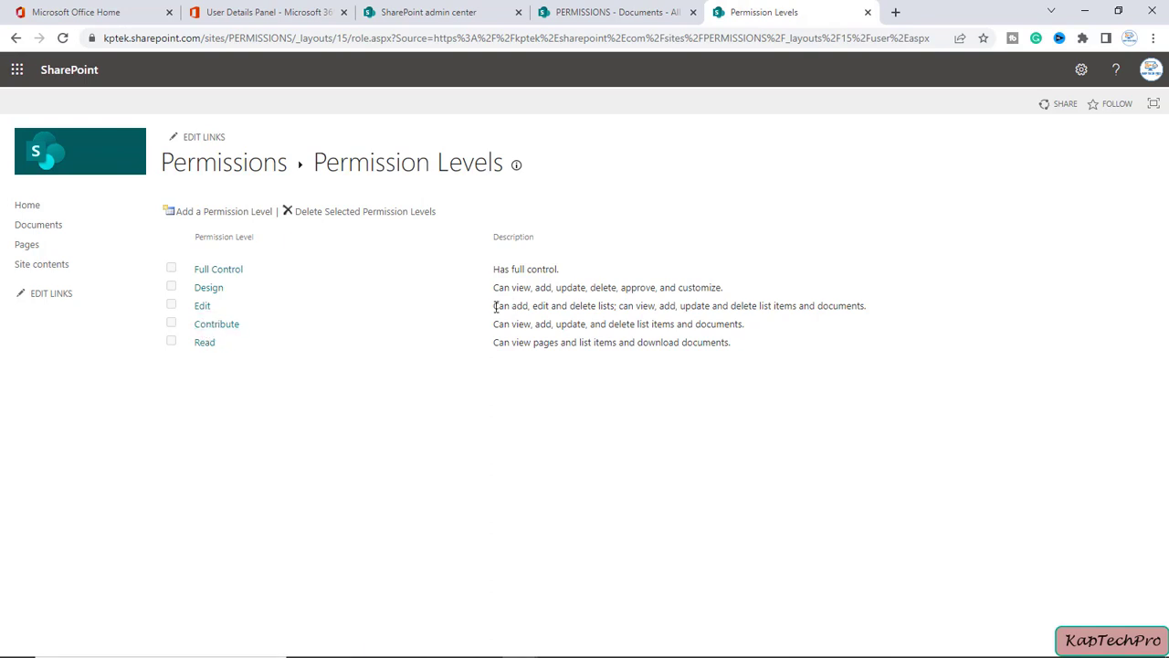
left_click_drag(499, 307, 871, 317)
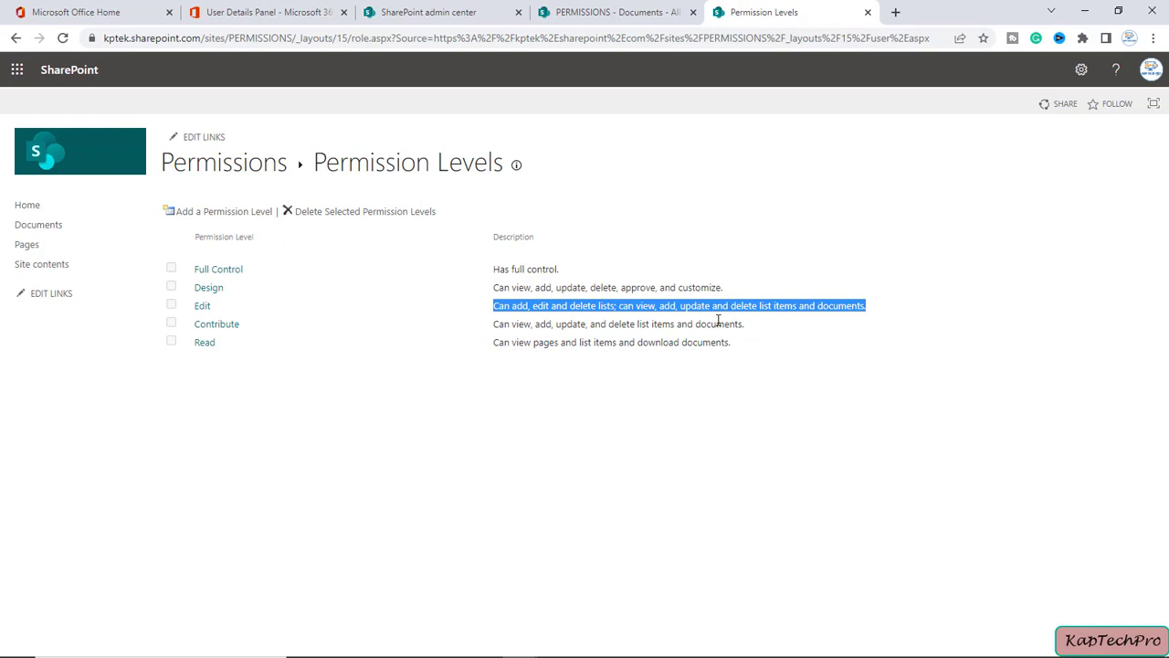
left_click(15, 40)
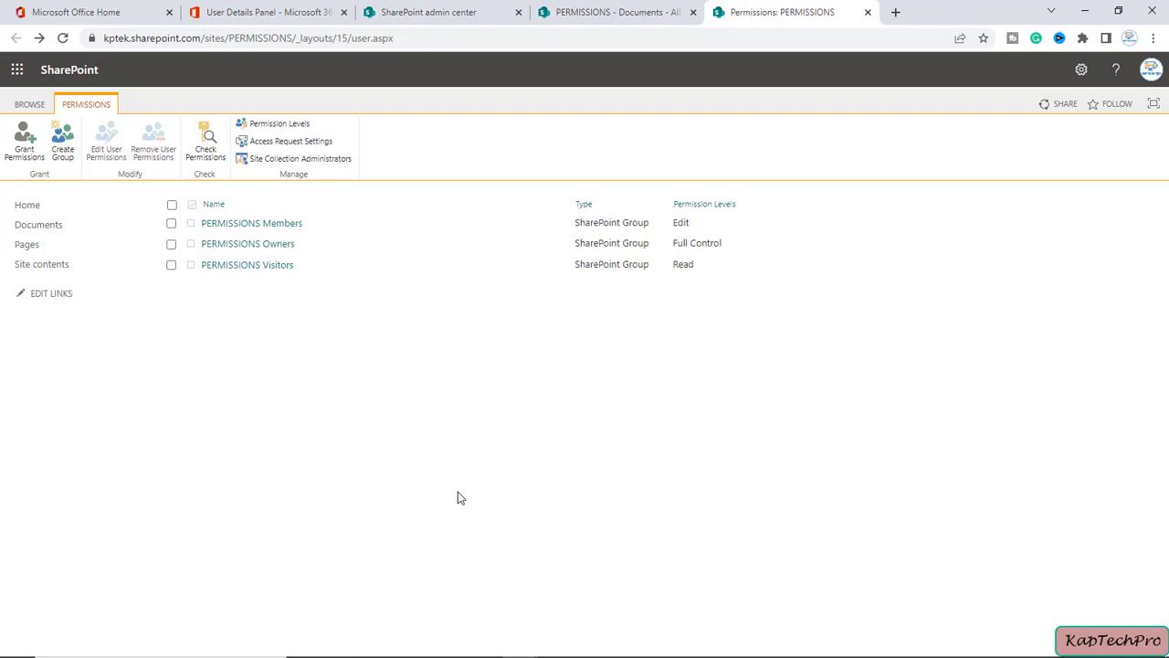
Grant the Edit user the Edit permission level on the site and refresh the list.
left_click(32, 161)
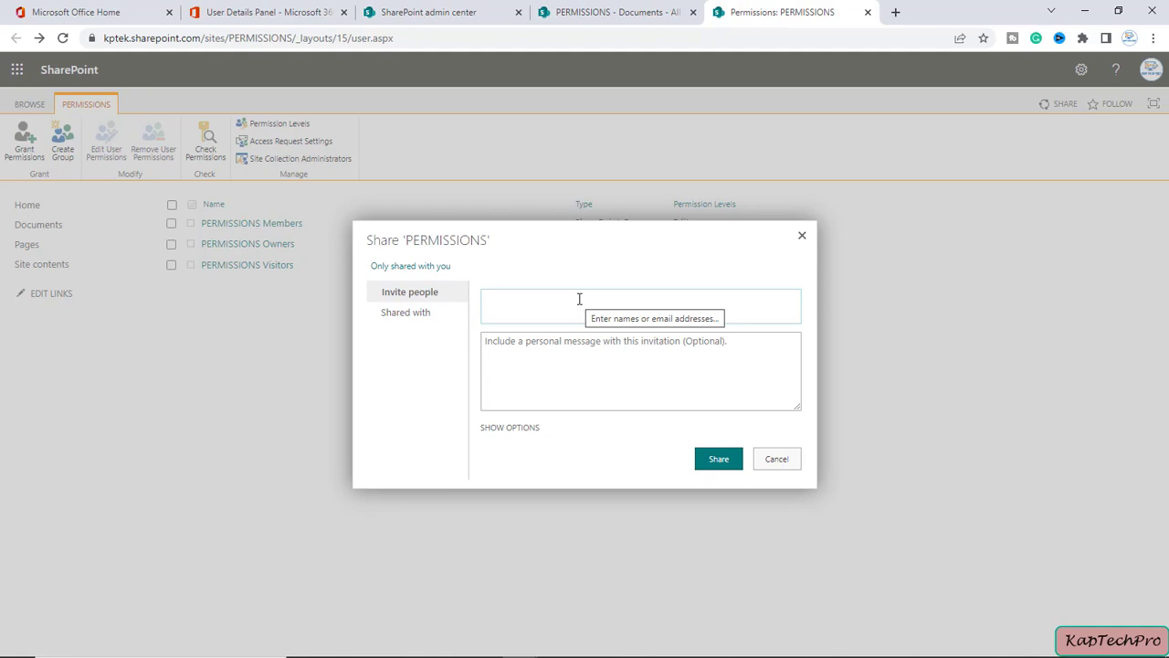
type("edit")
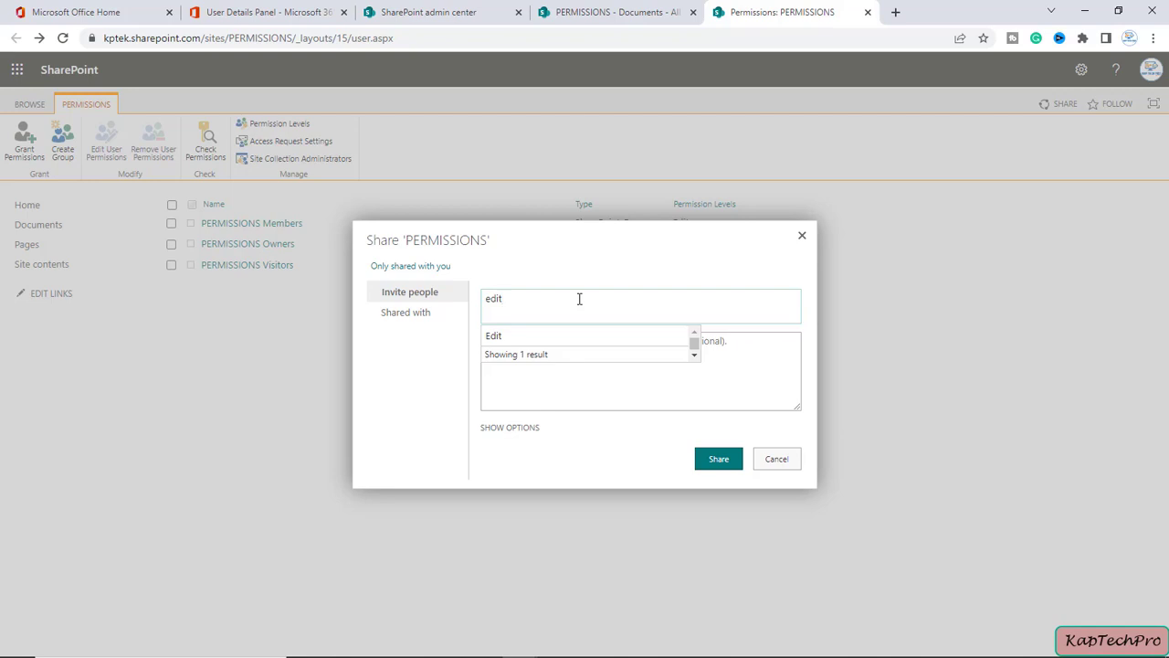
left_click(548, 339)
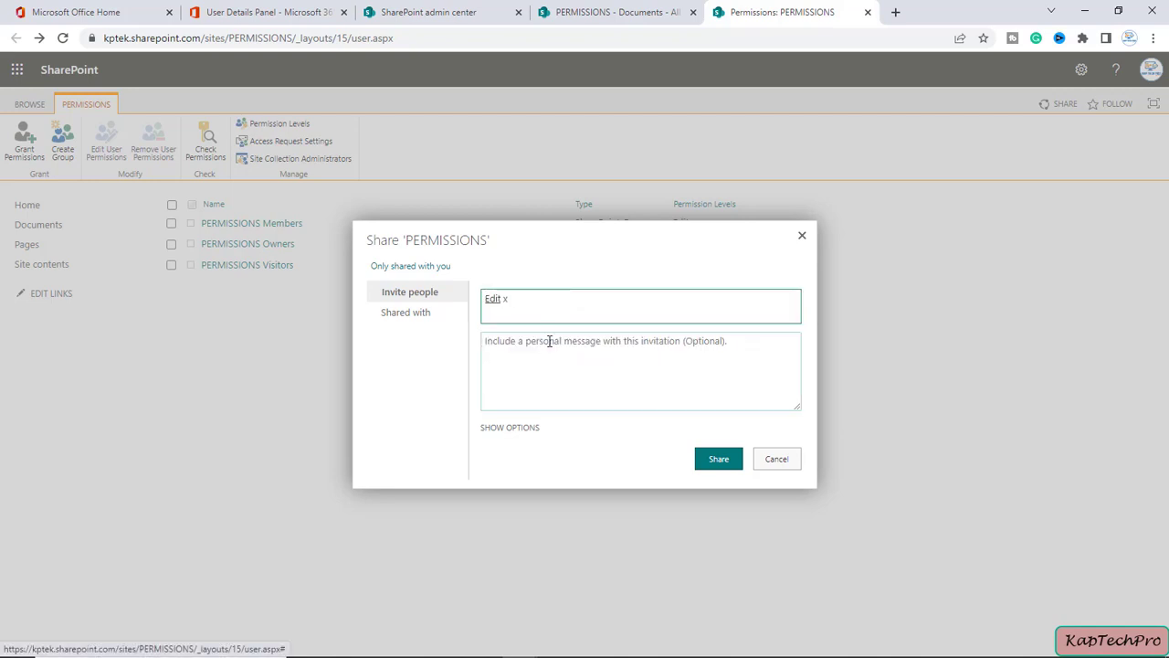
left_click(498, 428)
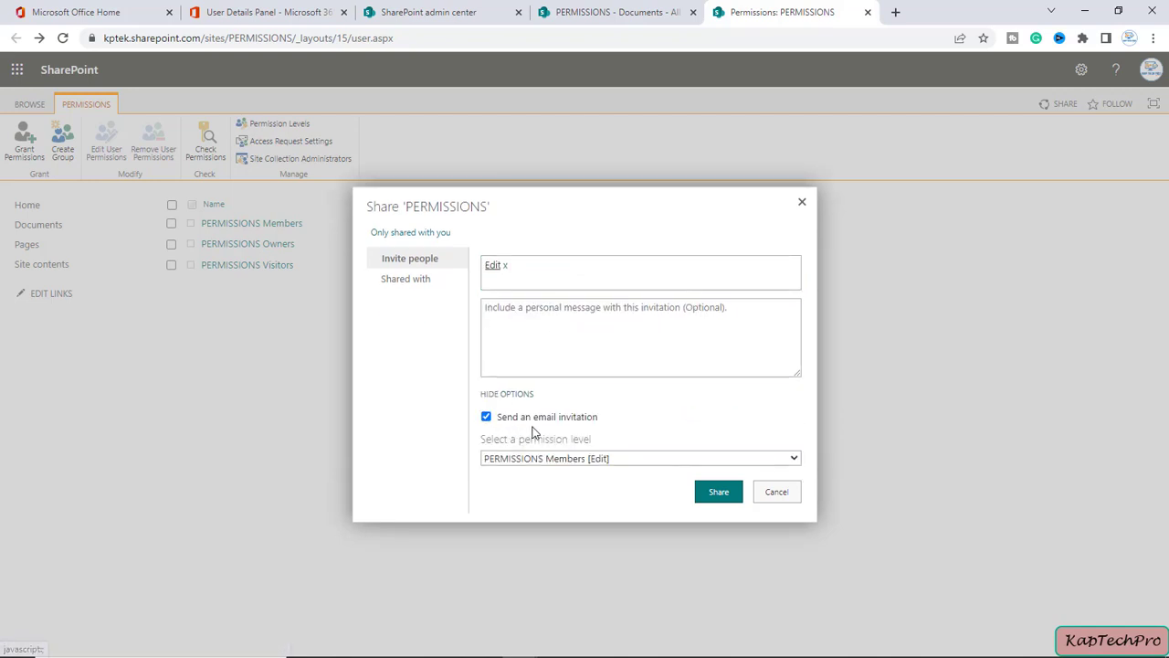
left_click(590, 459)
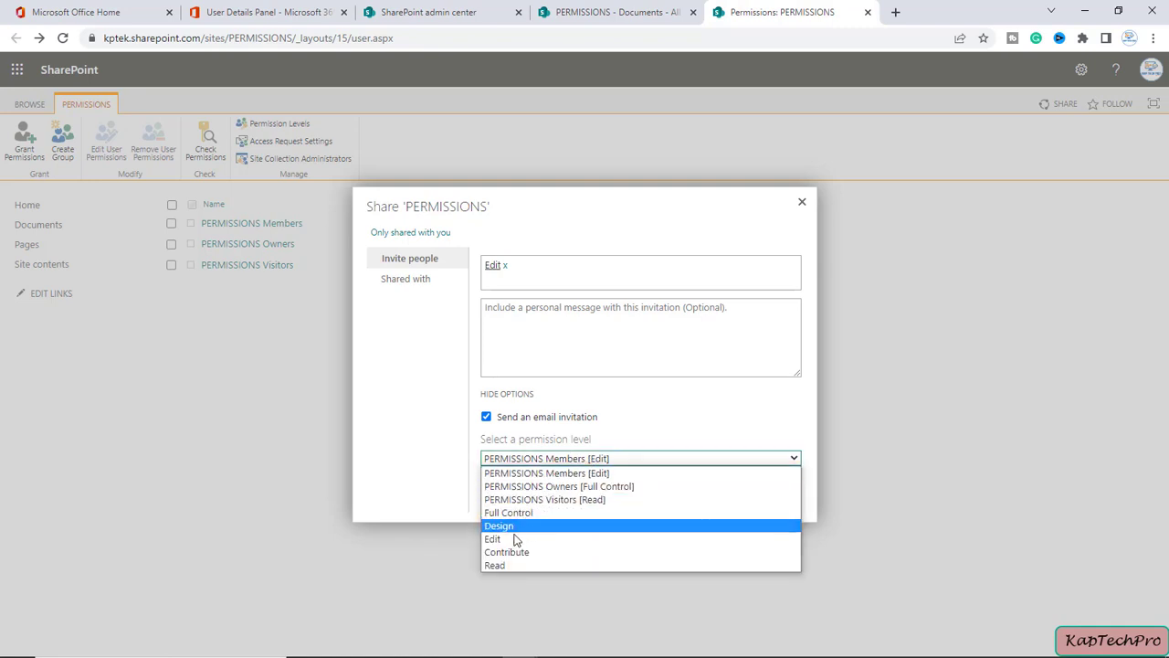
left_click(551, 539)
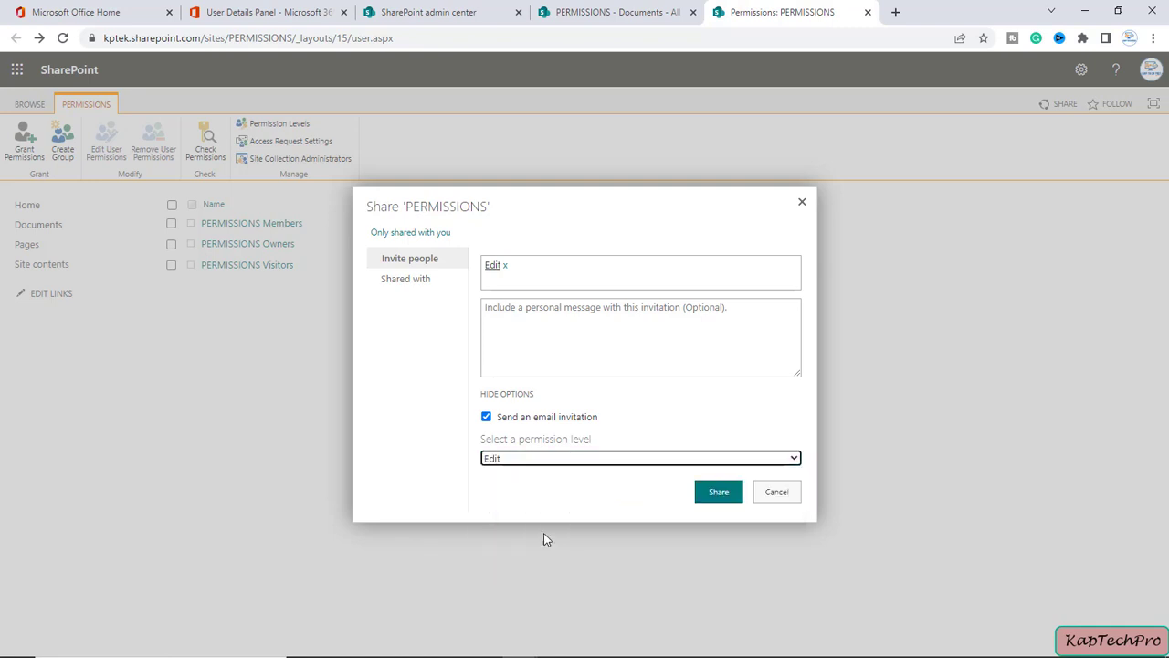
left_click(719, 492)
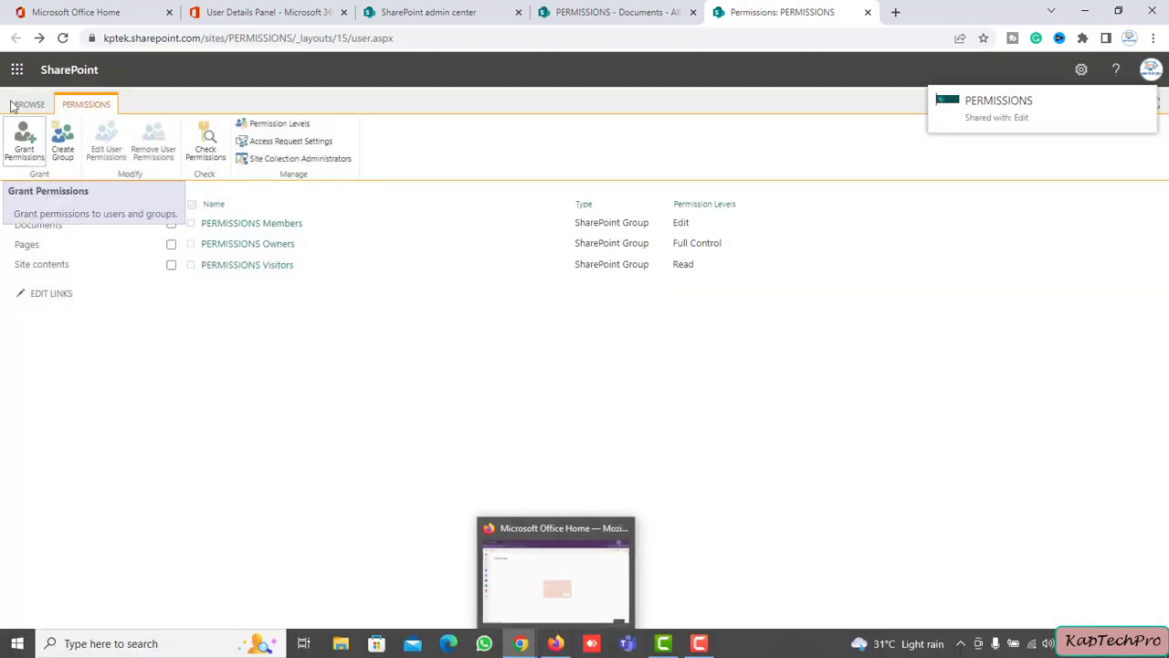
left_click(62, 37)
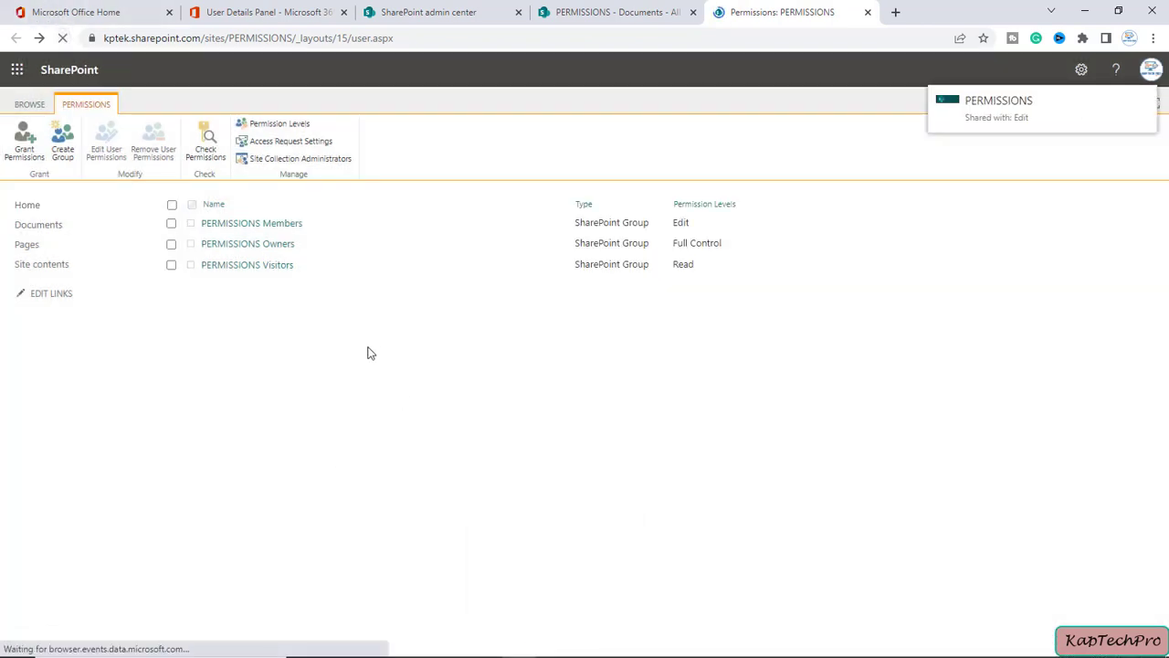
Grant the Contribute user the Contribute permission level, refresh to verify, and close the tab.
left_click(24, 142)
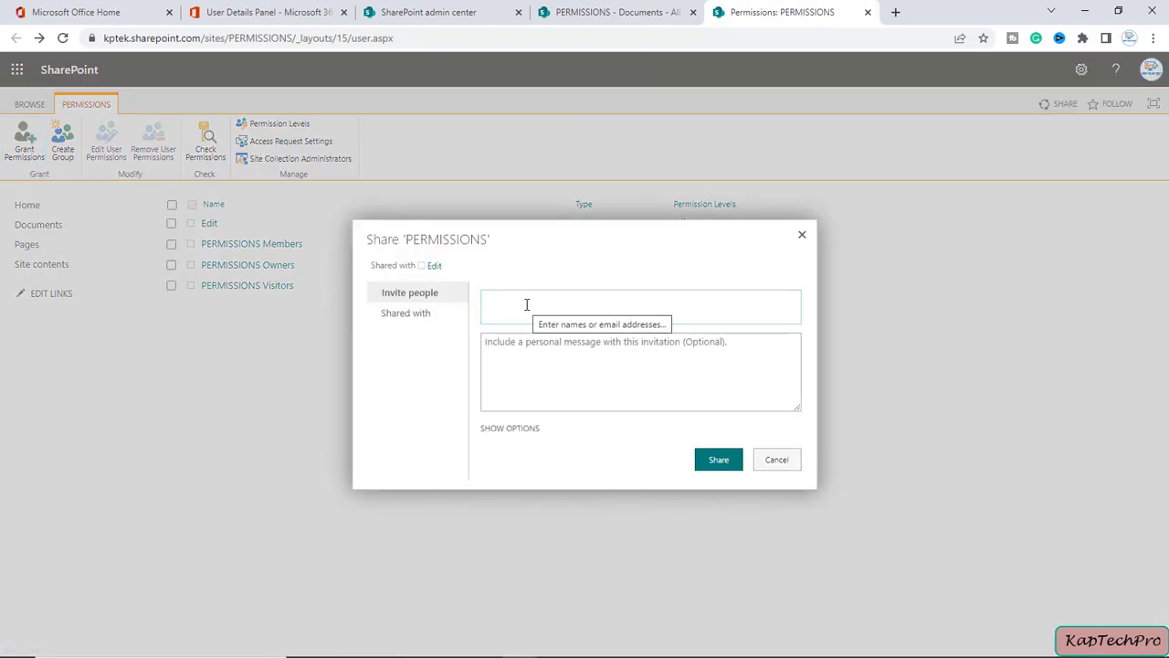
type("con")
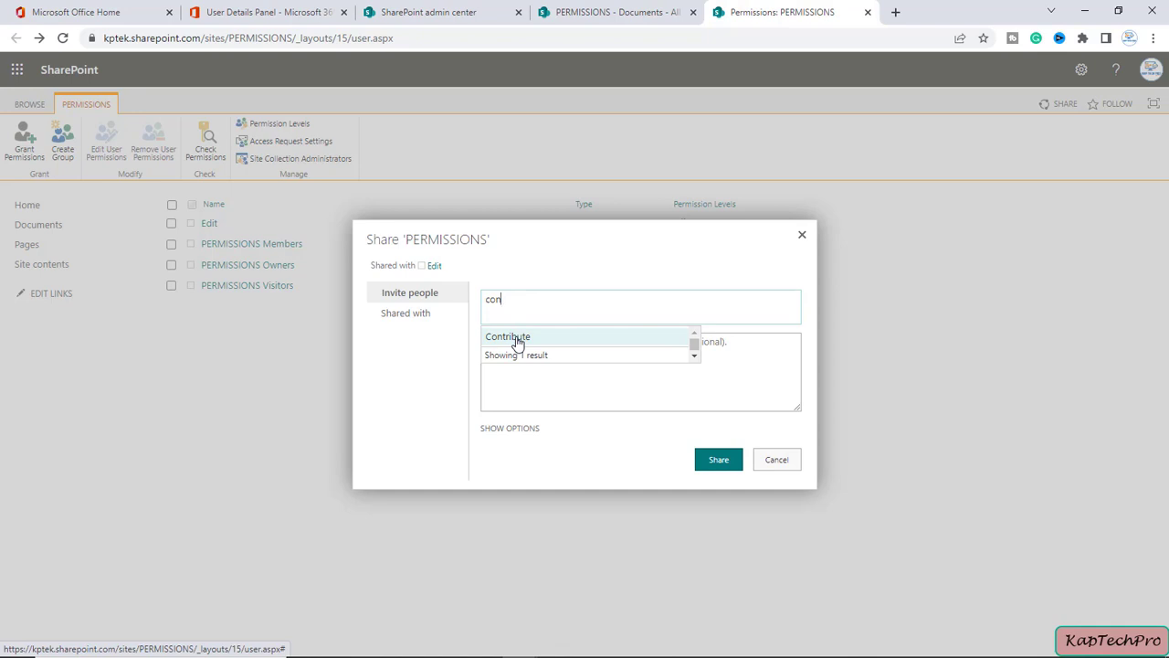
left_click(517, 338)
left_click(507, 437)
left_click(548, 460)
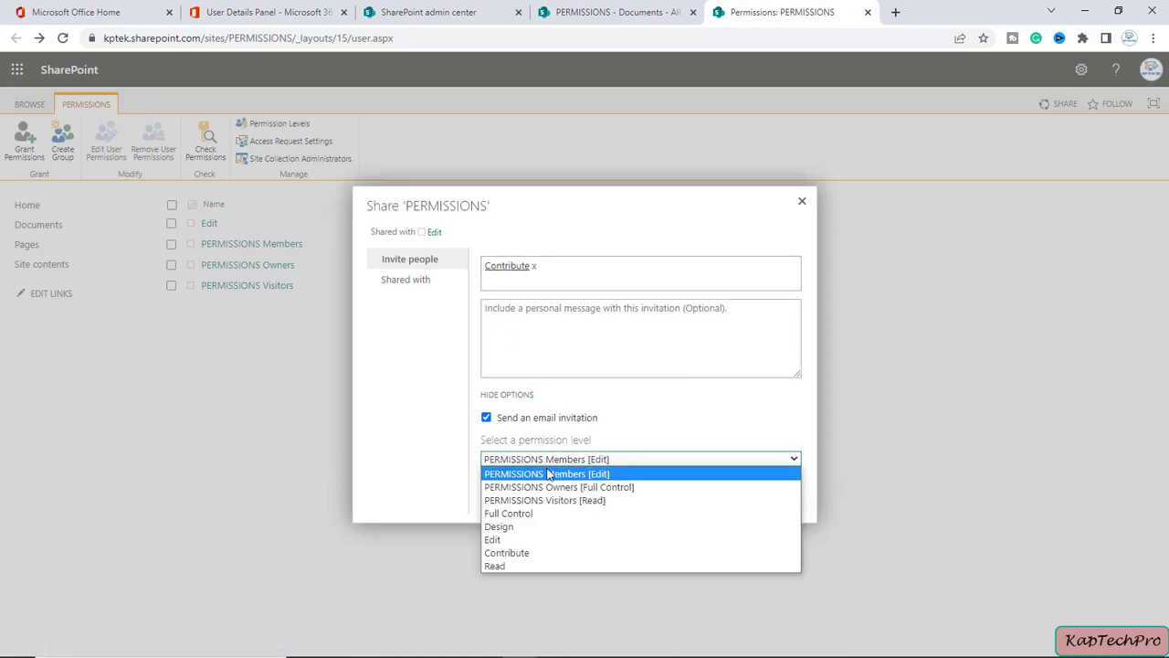
left_click(530, 552)
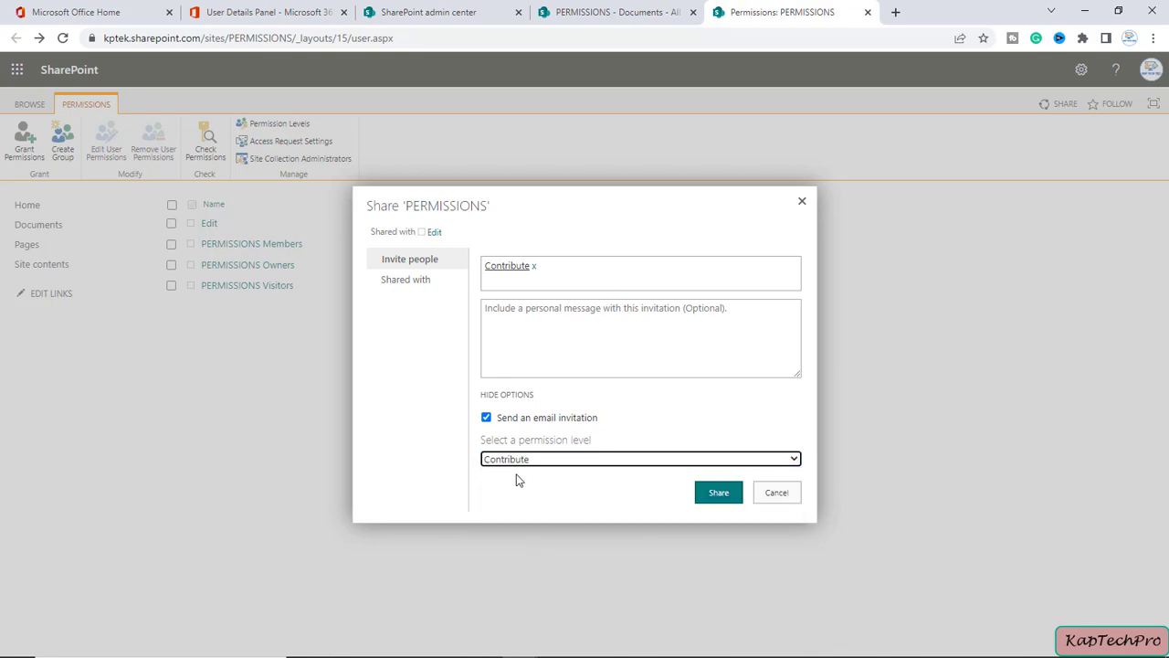
left_click(714, 495)
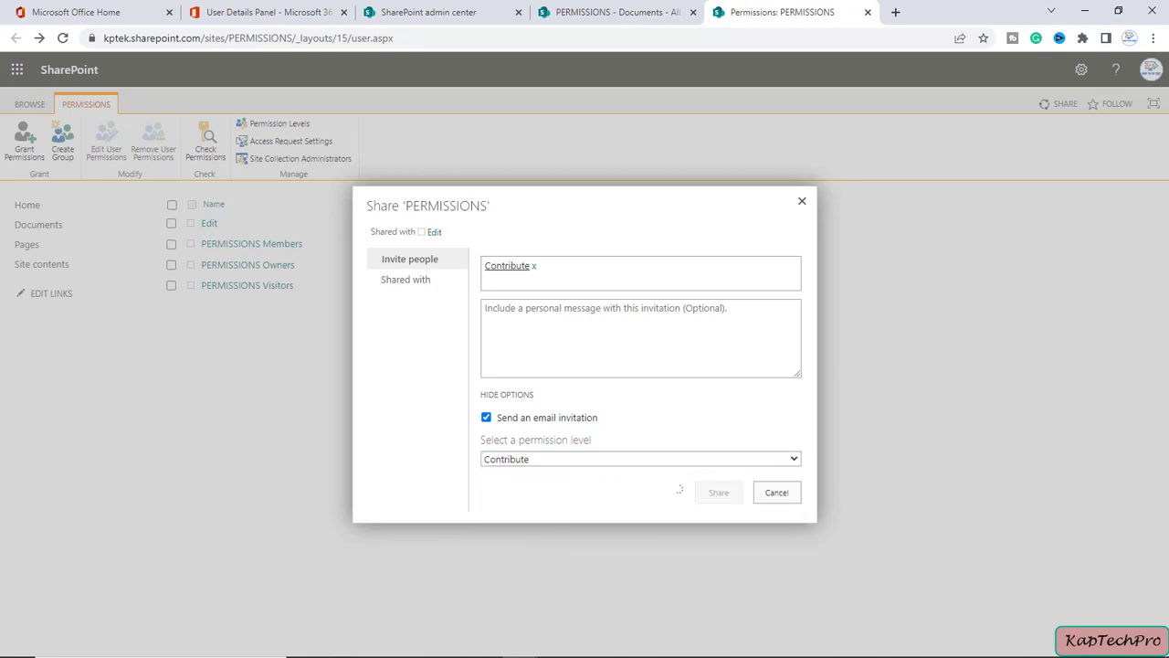
left_click(62, 39)
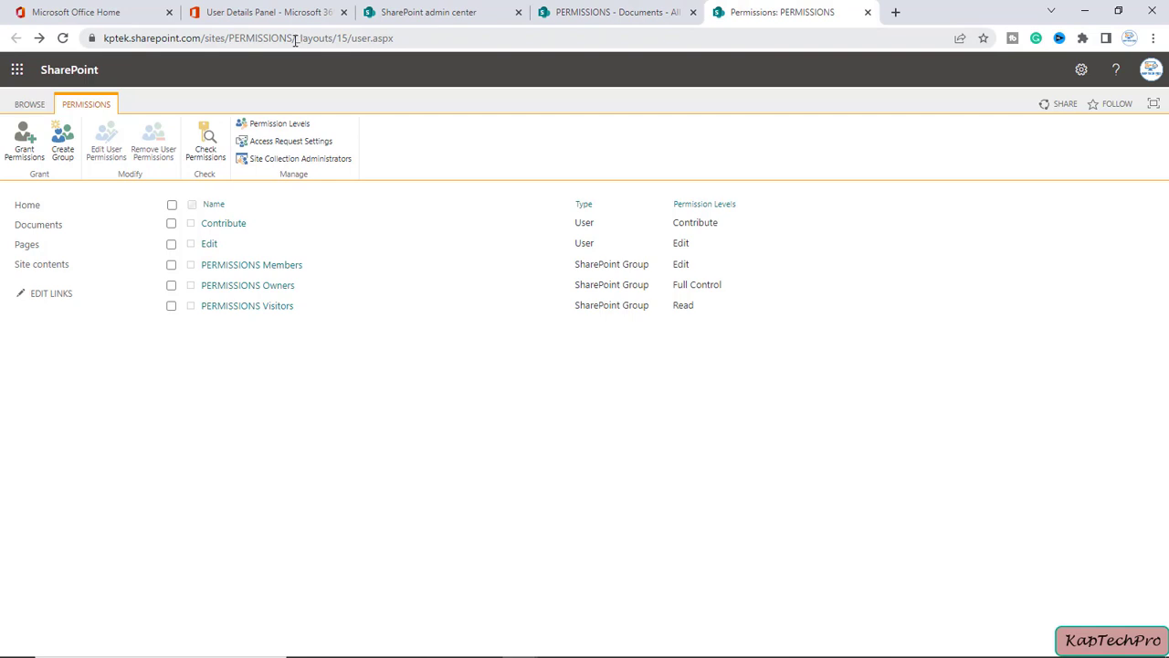
key("ctrl+w")
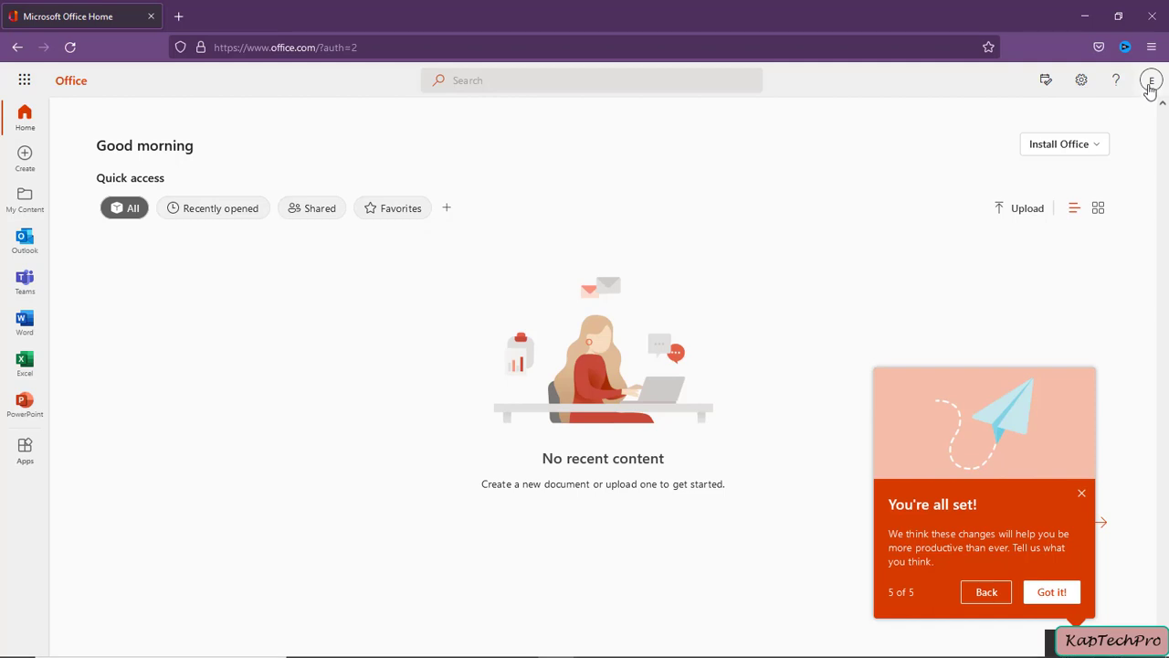
Confirm the signed-in editor account, view the library's new file types, and select DOC1.docx.
left_click(1152, 81)
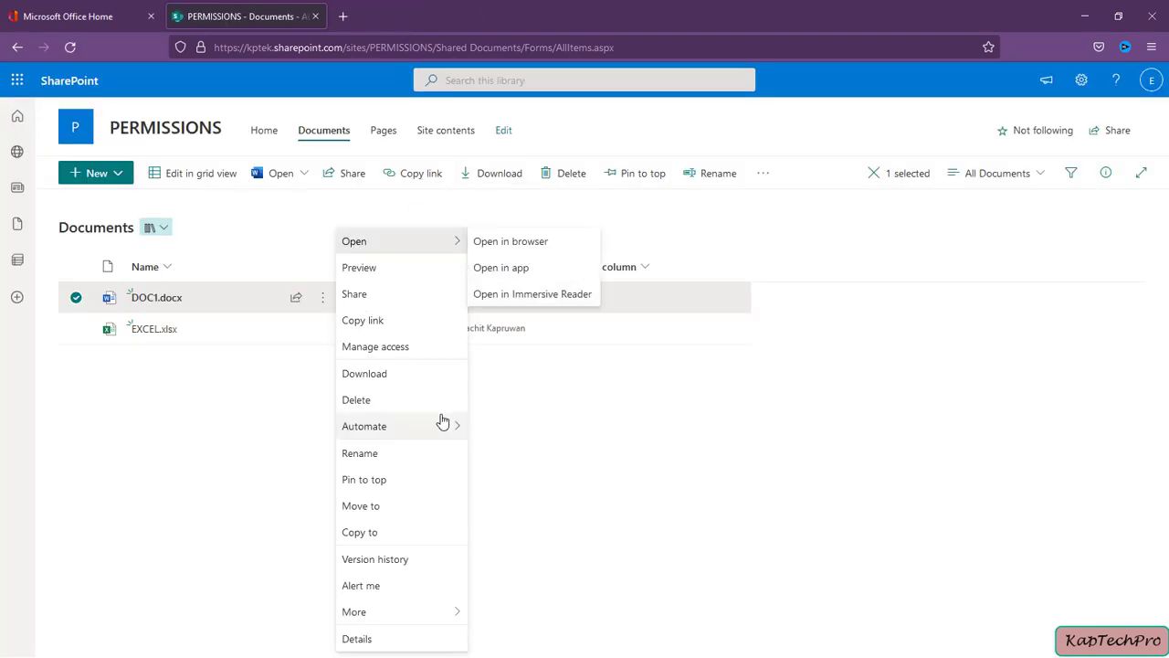
mouse_move(425, 243)
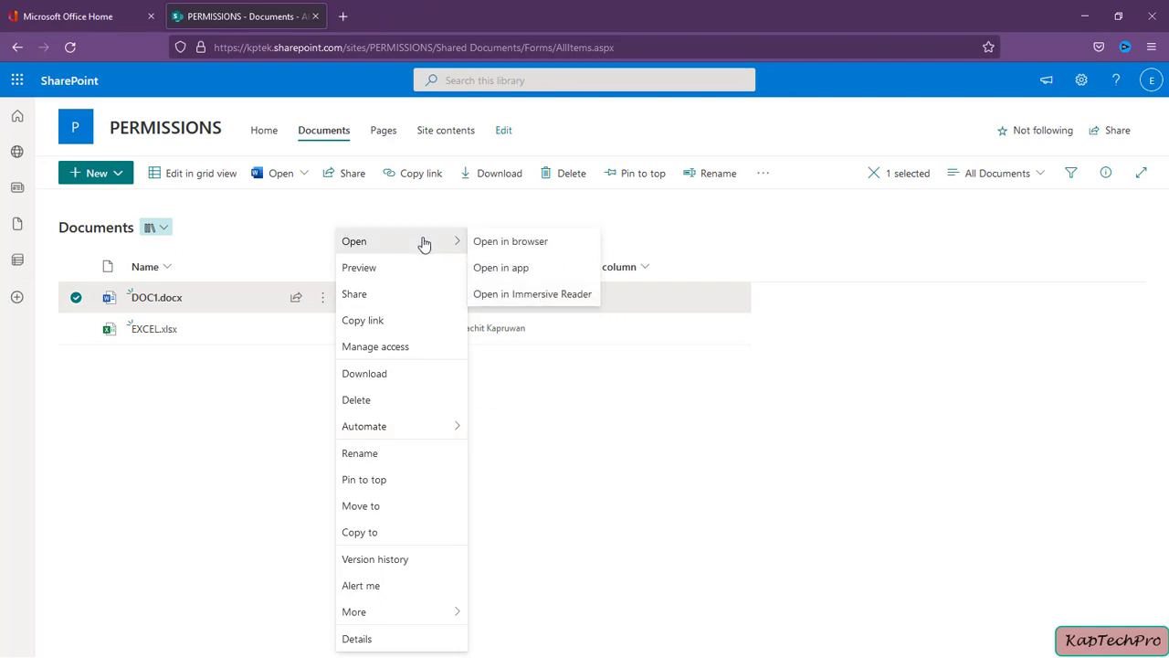
left_click(99, 173)
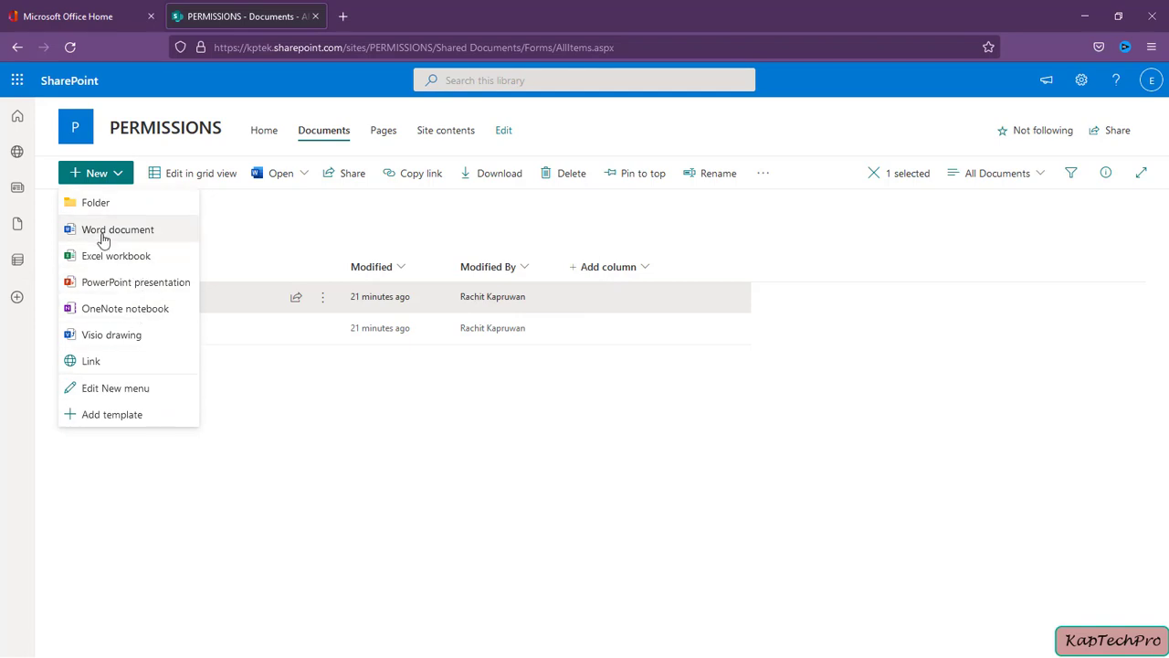
left_click(229, 365)
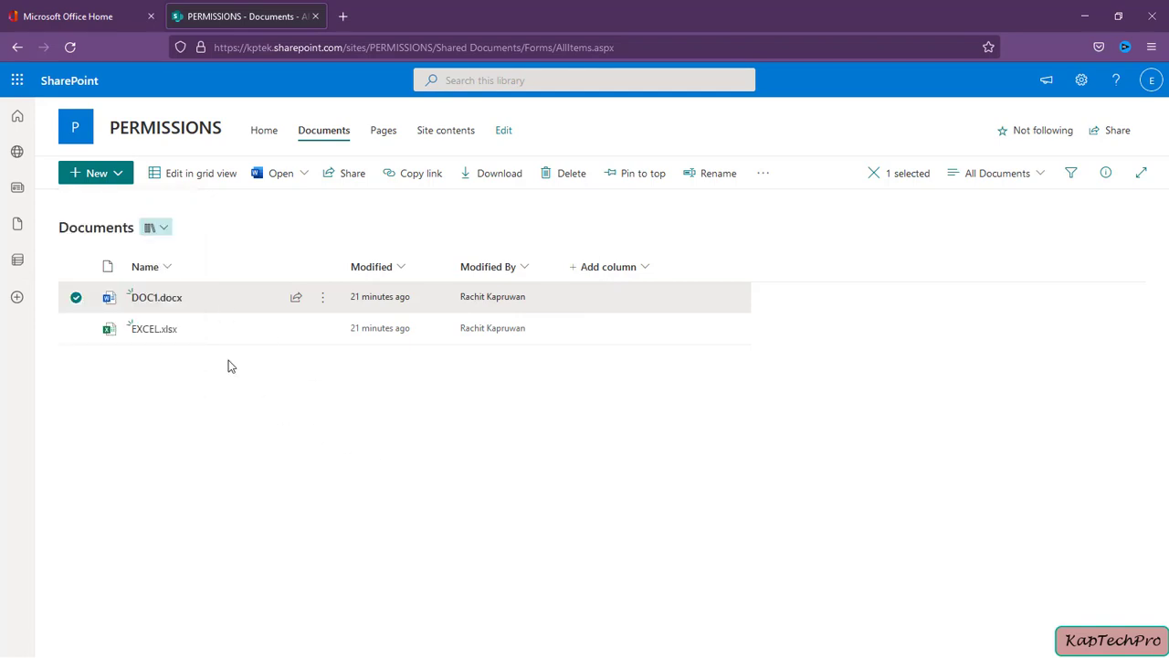
left_click(76, 299)
Check the editor's New options in Site contents, then minimize the Firefox window.
left_click(446, 130)
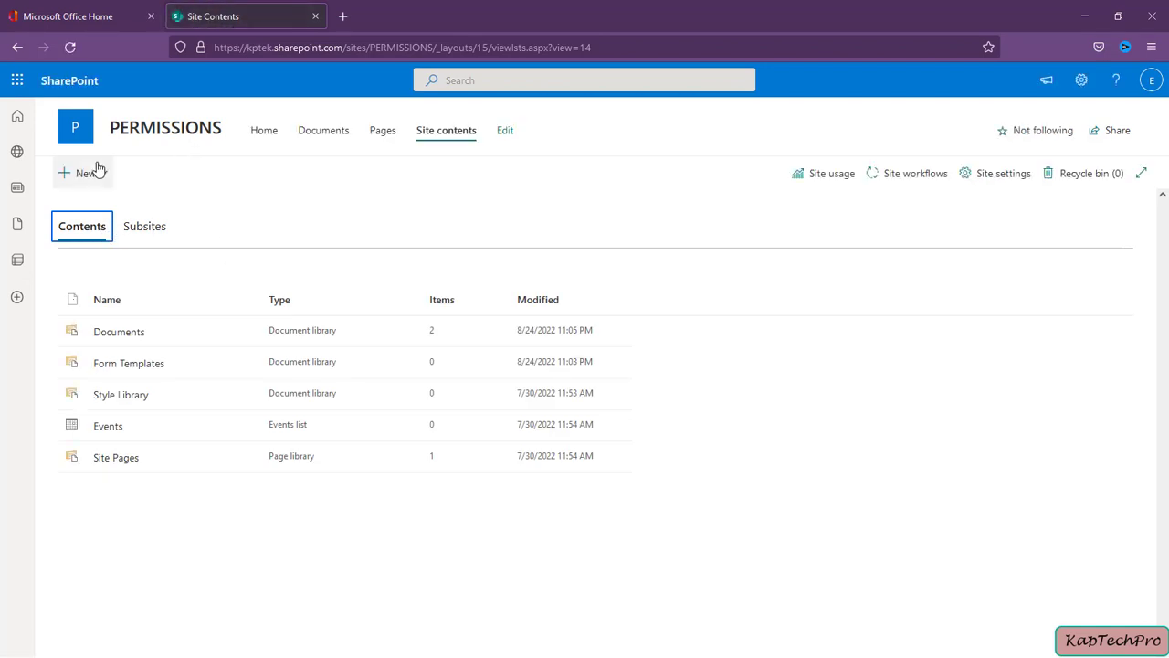
left_click(99, 173)
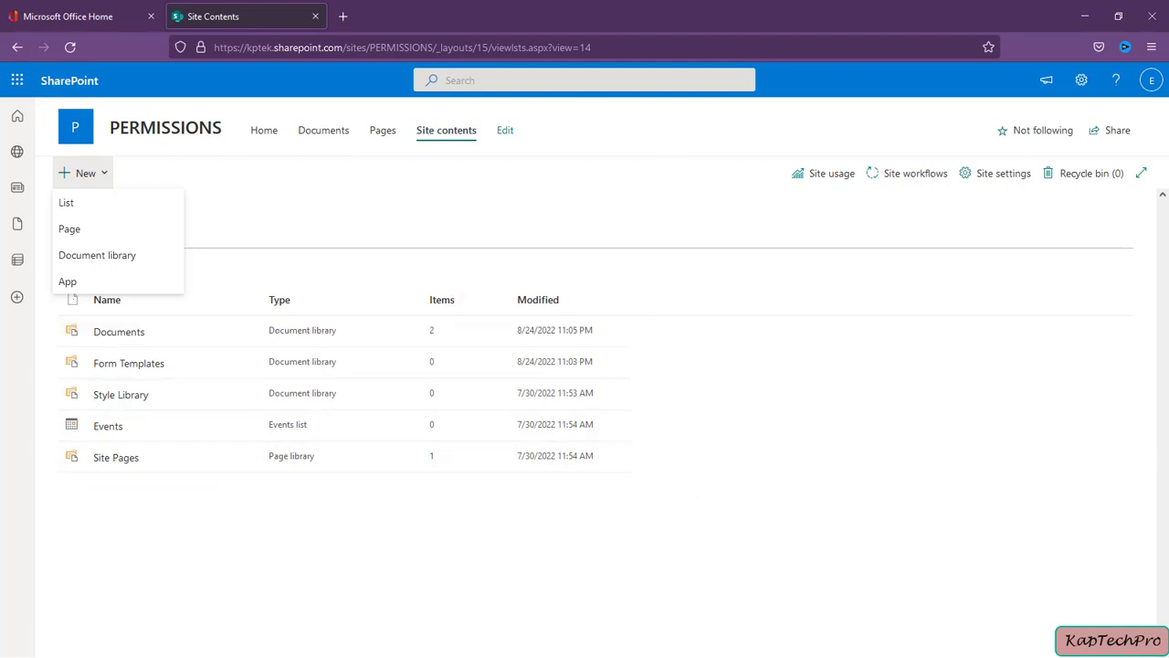
left_click(1073, 17)
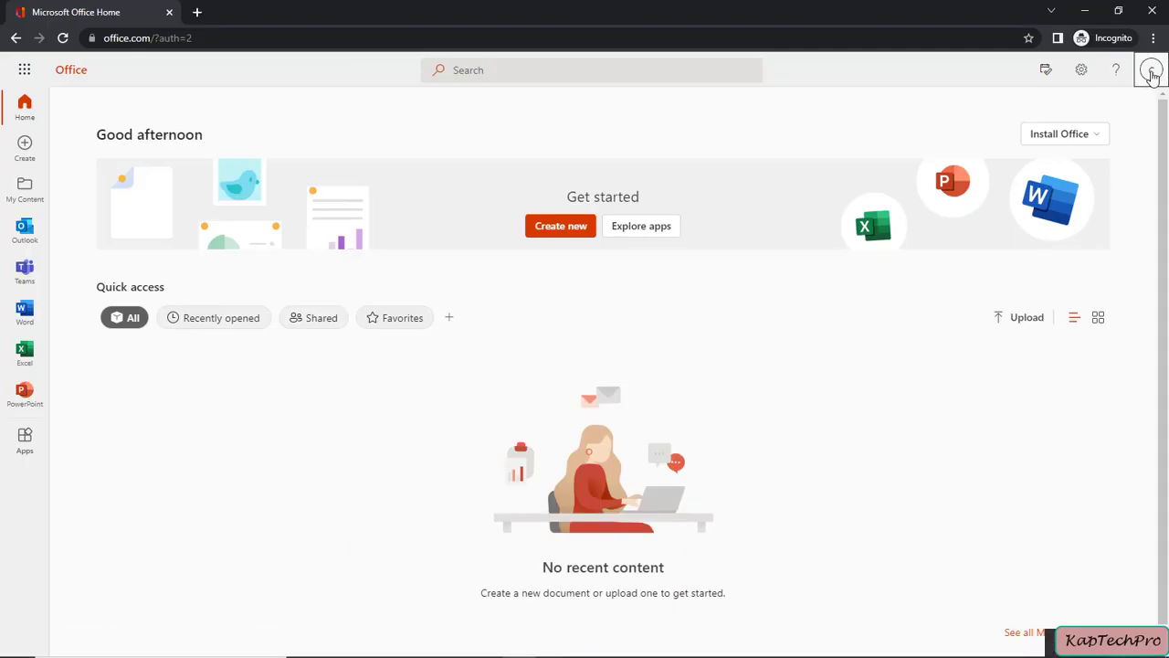
In Chrome incognito, confirm the Contribute account and load the PERMISSIONS Documents library URL in a new tab.
left_click(1151, 69)
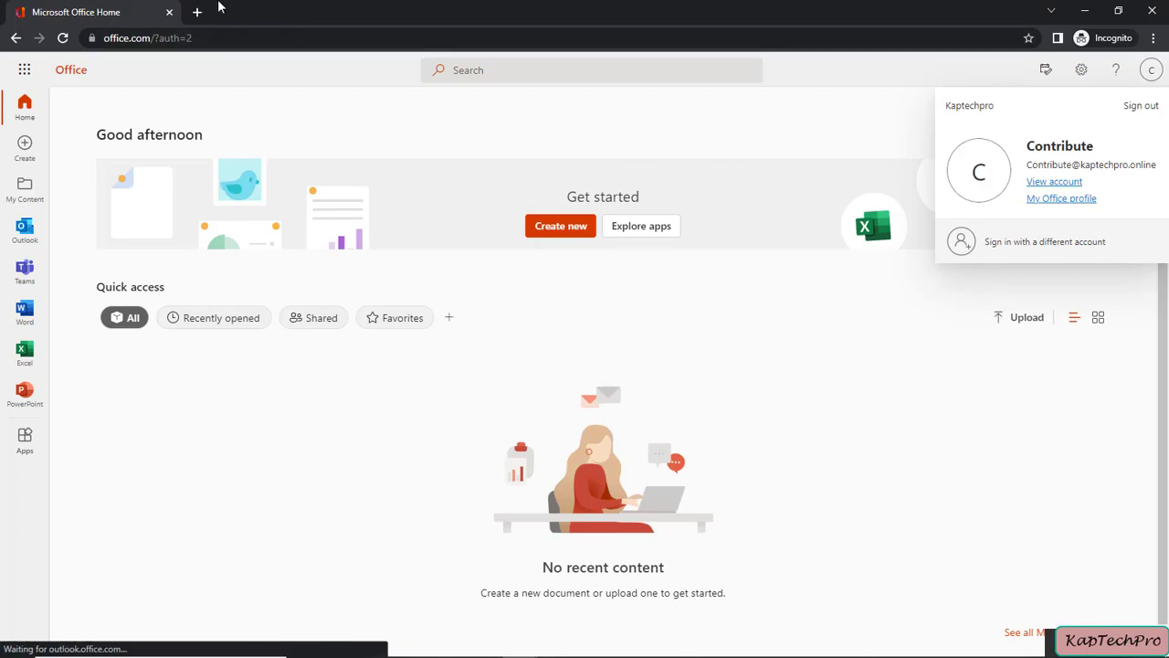
left_click(197, 12)
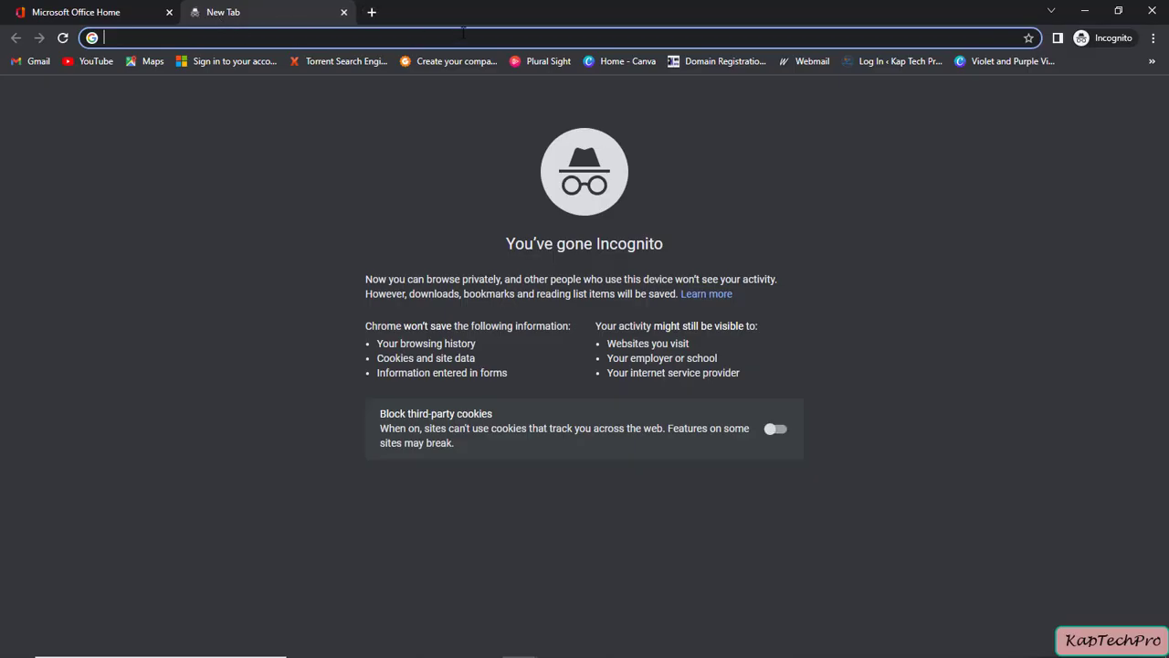
key("ctrl+v")
key("Return")
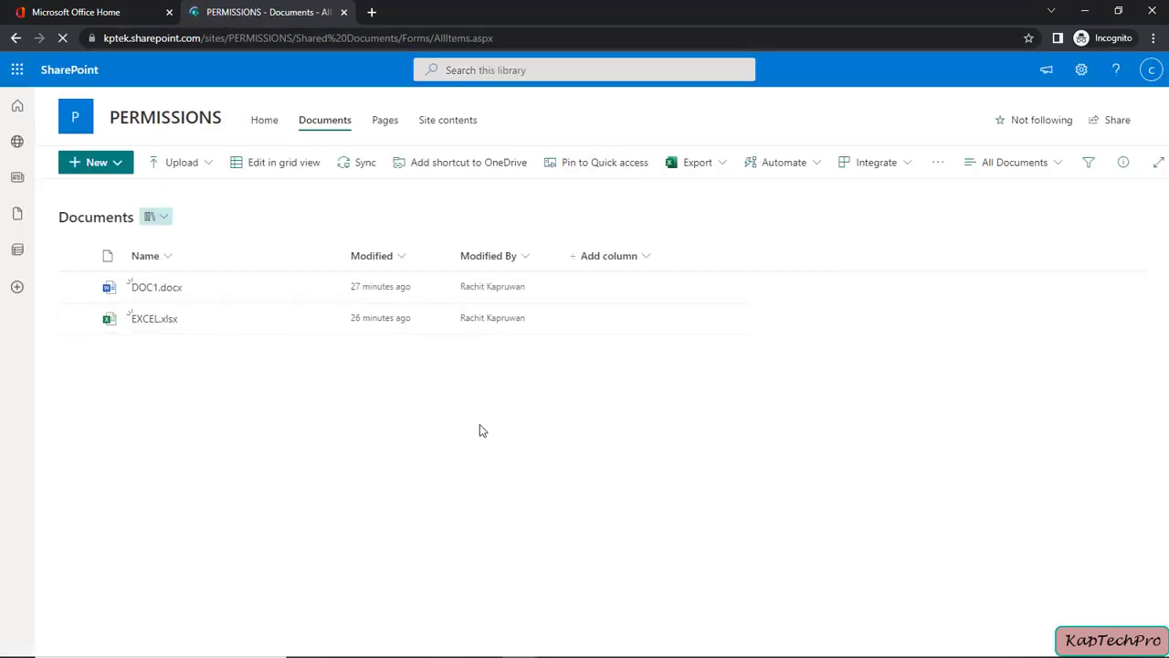
left_click(77, 290)
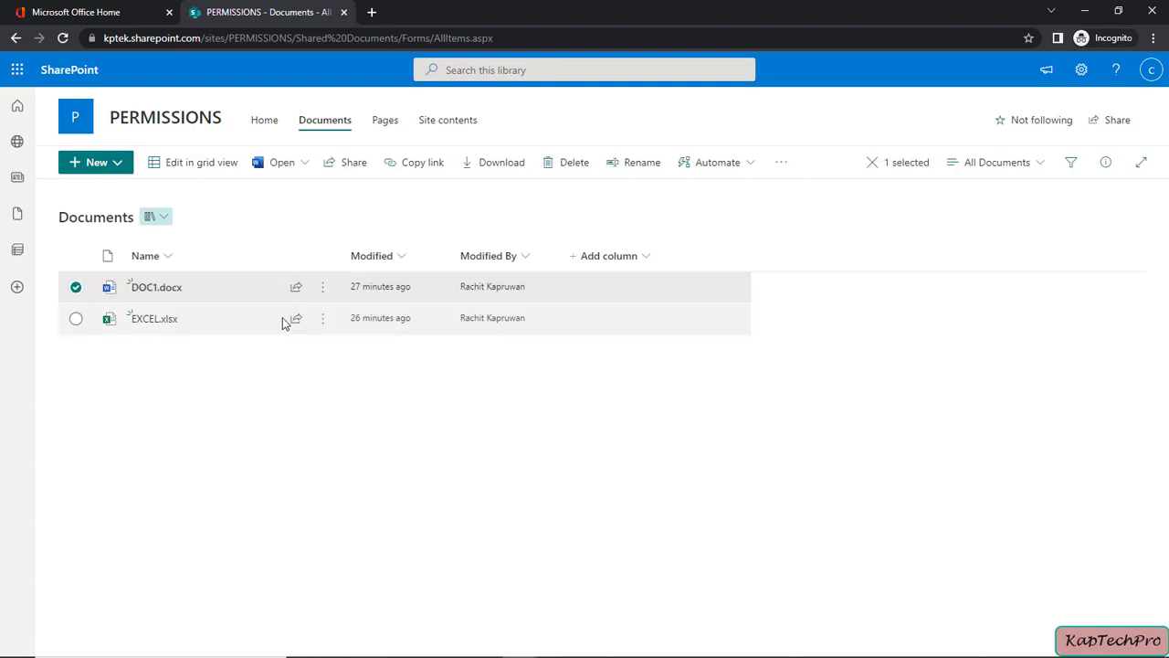
left_click(327, 294)
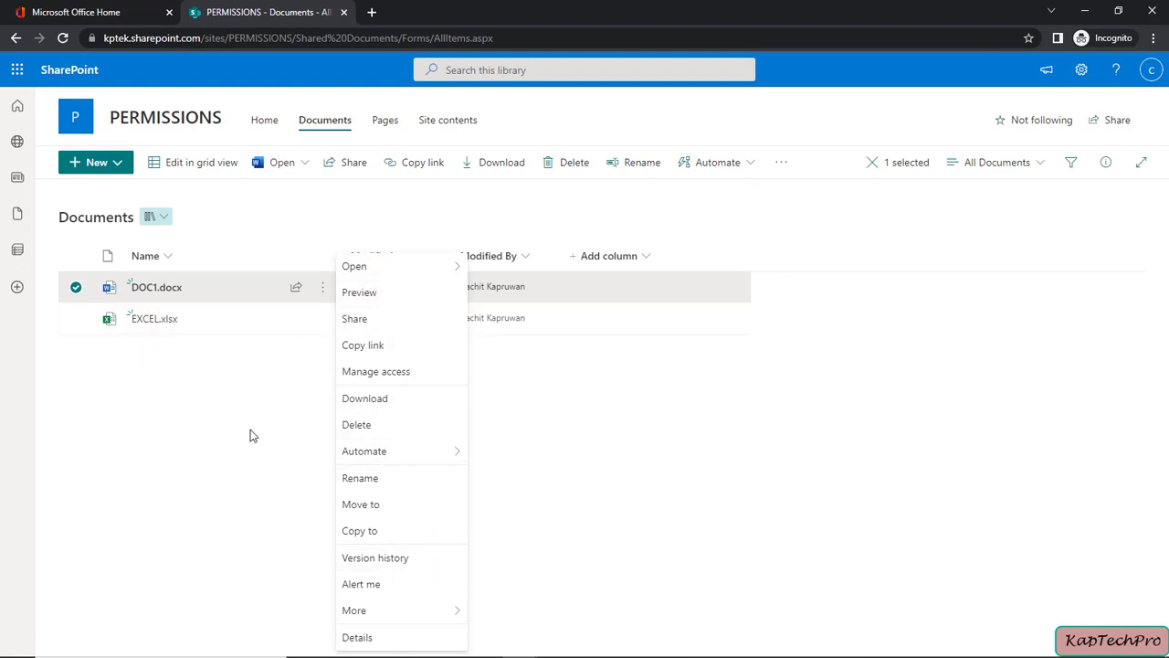
left_click(122, 162)
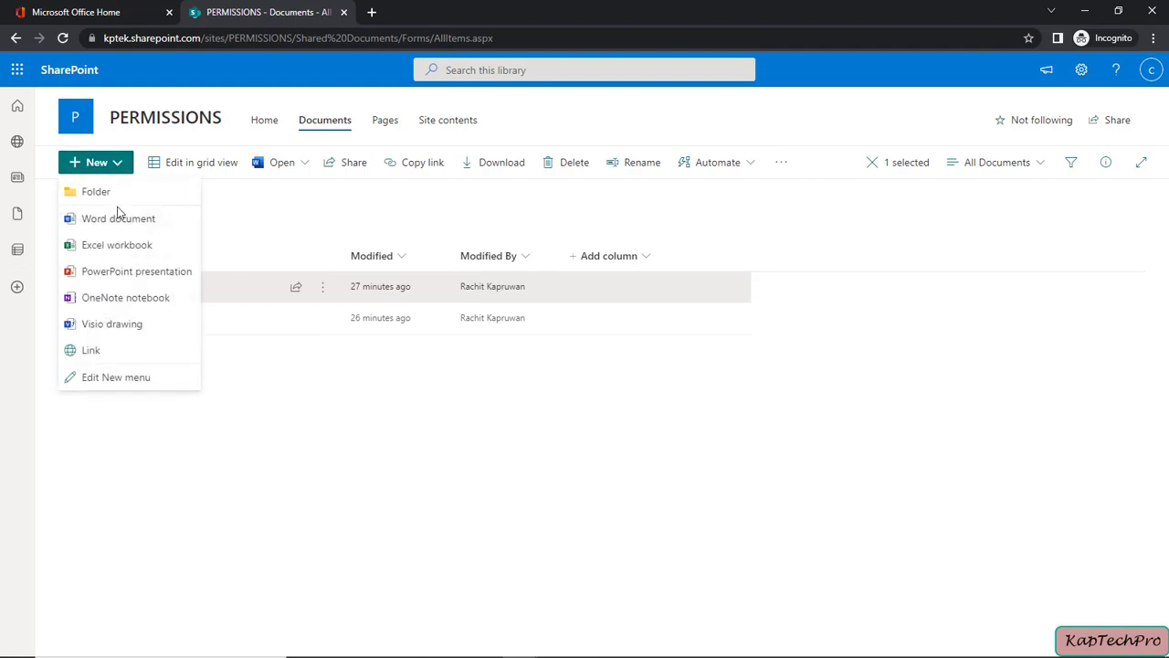
left_click(386, 464)
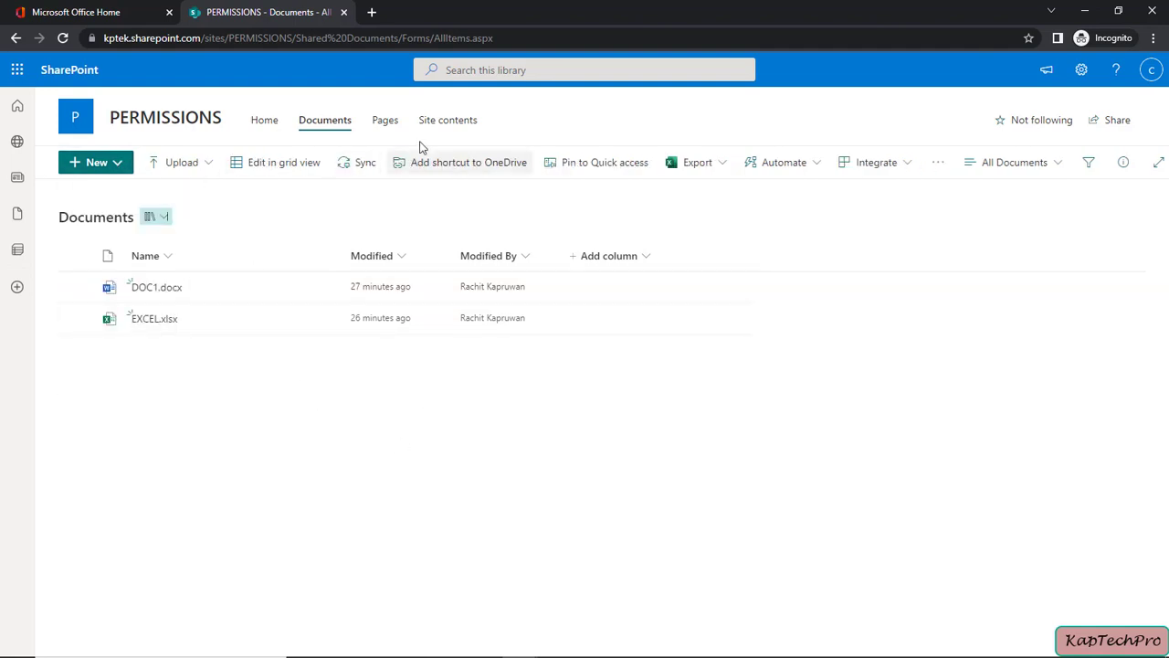
left_click(444, 126)
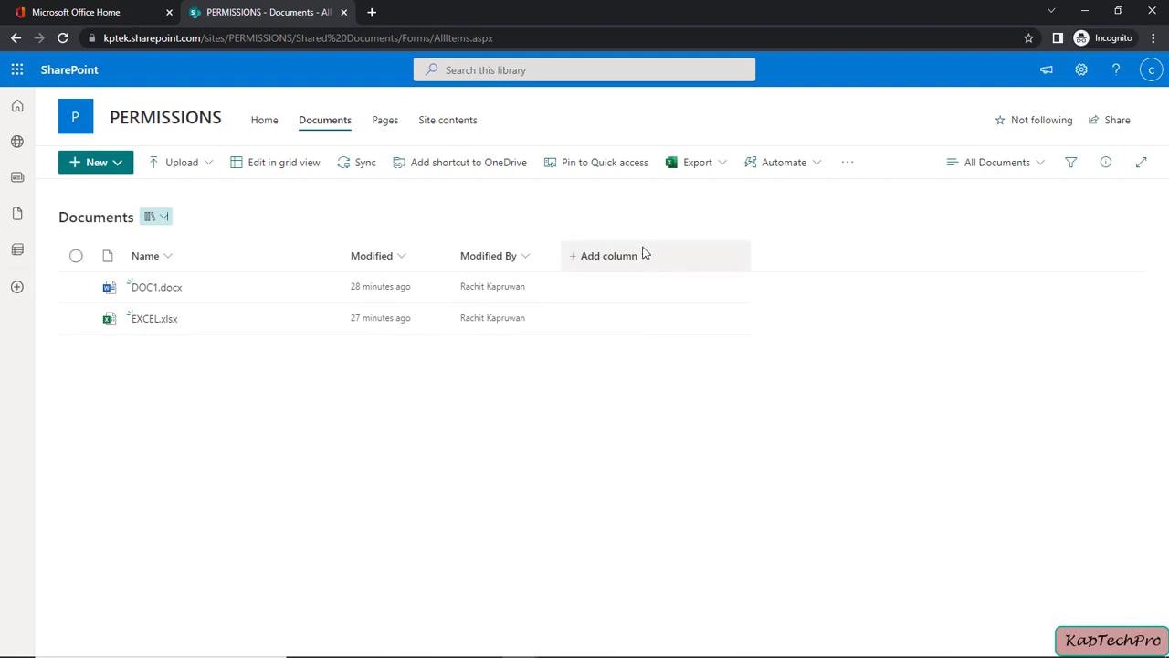
left_click(642, 254)
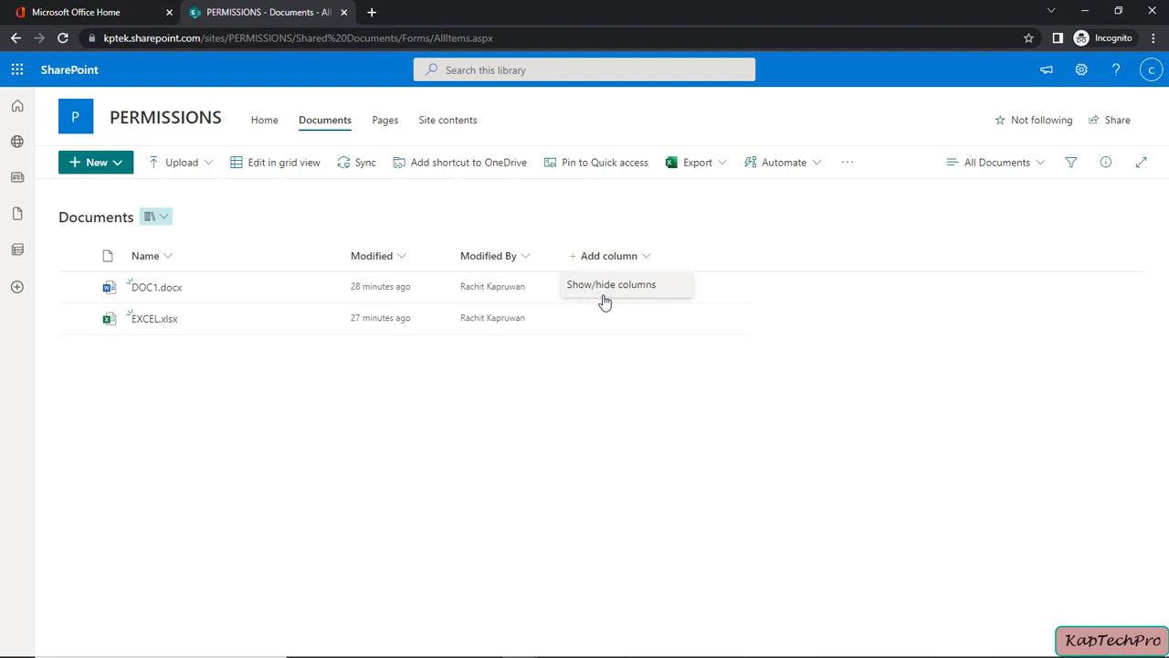
left_click(567, 259)
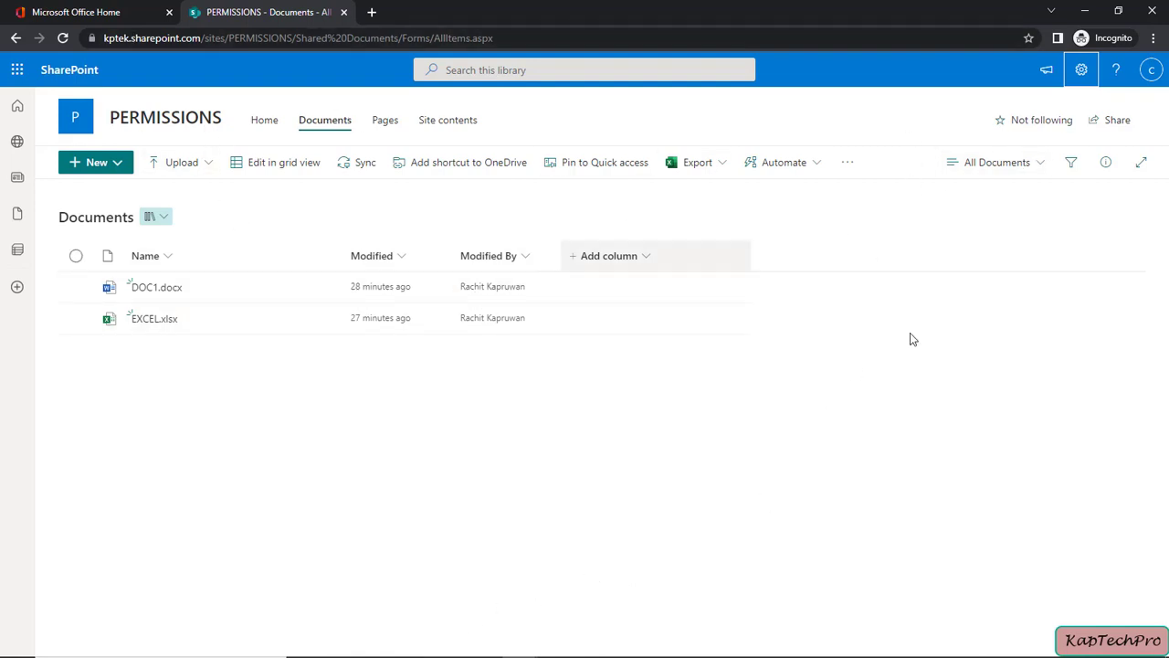
Go to PERMISSIONS Site contents and view the Settings panel offered to the Contribute account.
left_click(1081, 70)
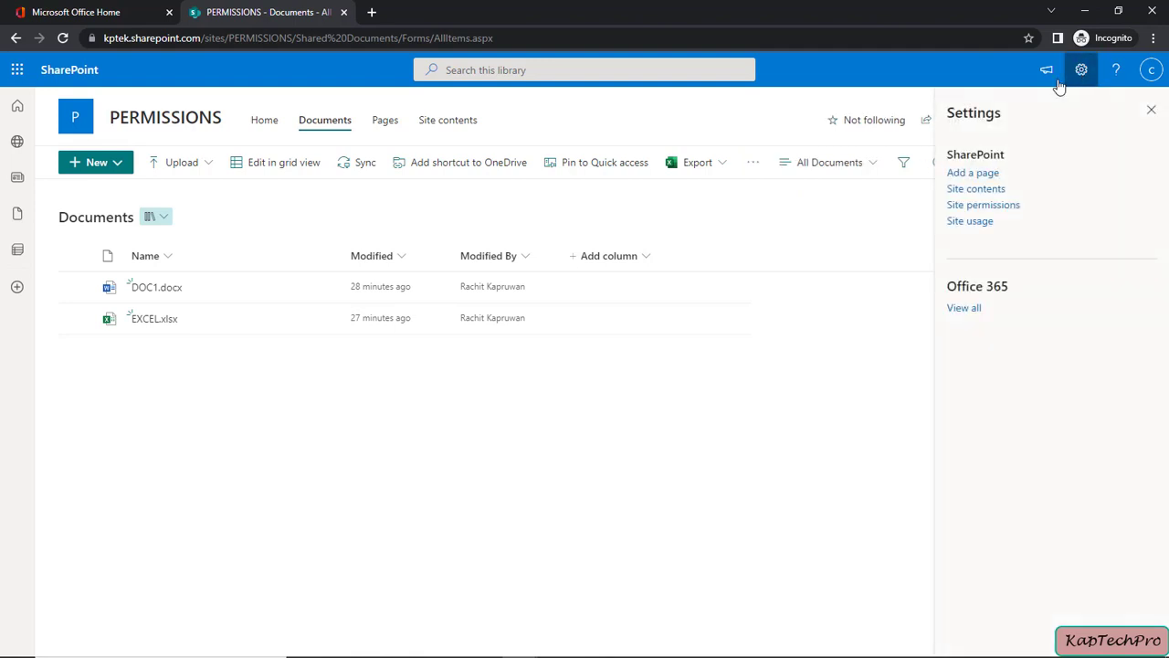
left_click(977, 190)
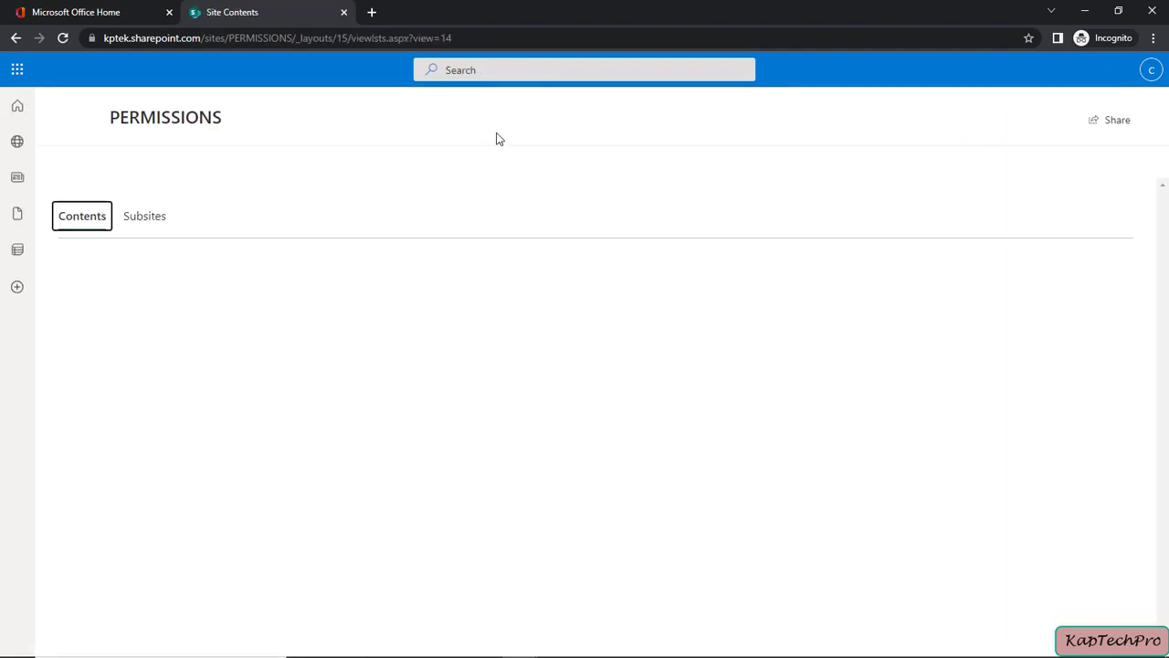
left_click(1084, 72)
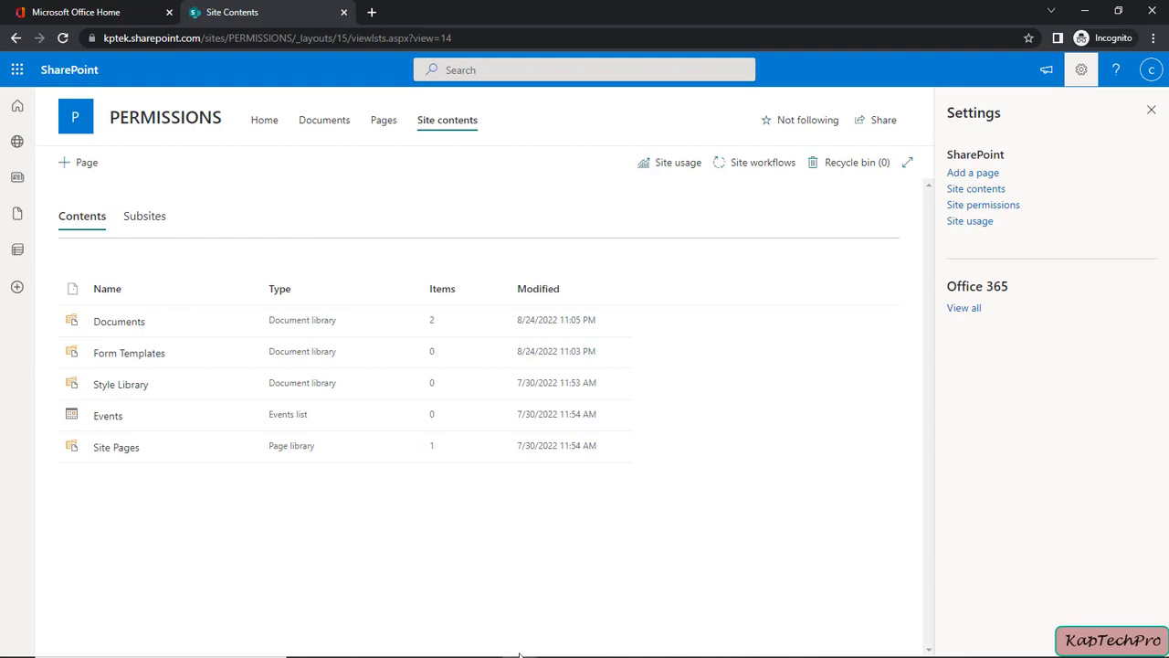
Return to the editor's Firefox window and check the signed-in account.
mouse_move(555, 647)
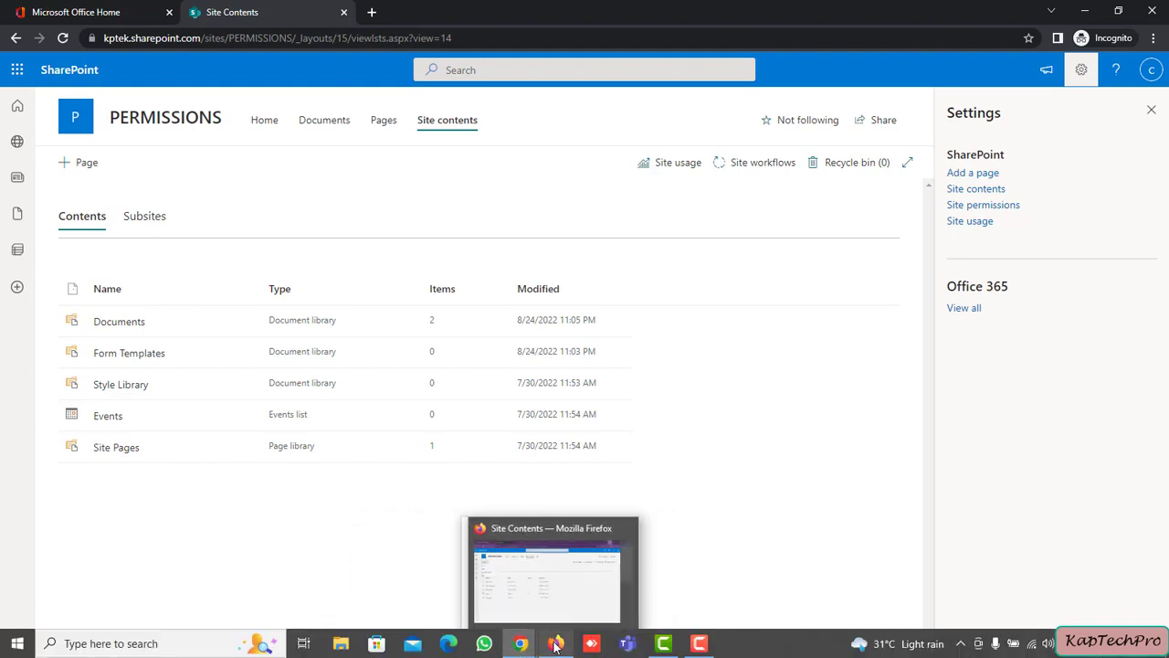
left_click(551, 598)
left_click(1154, 81)
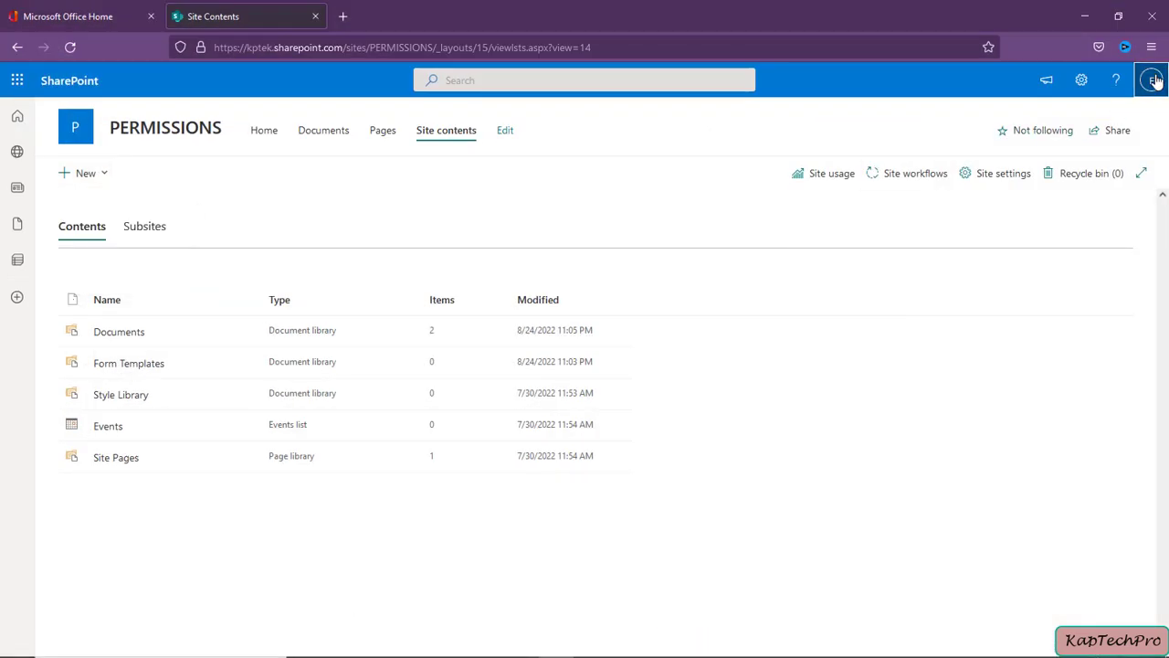
left_click(136, 157)
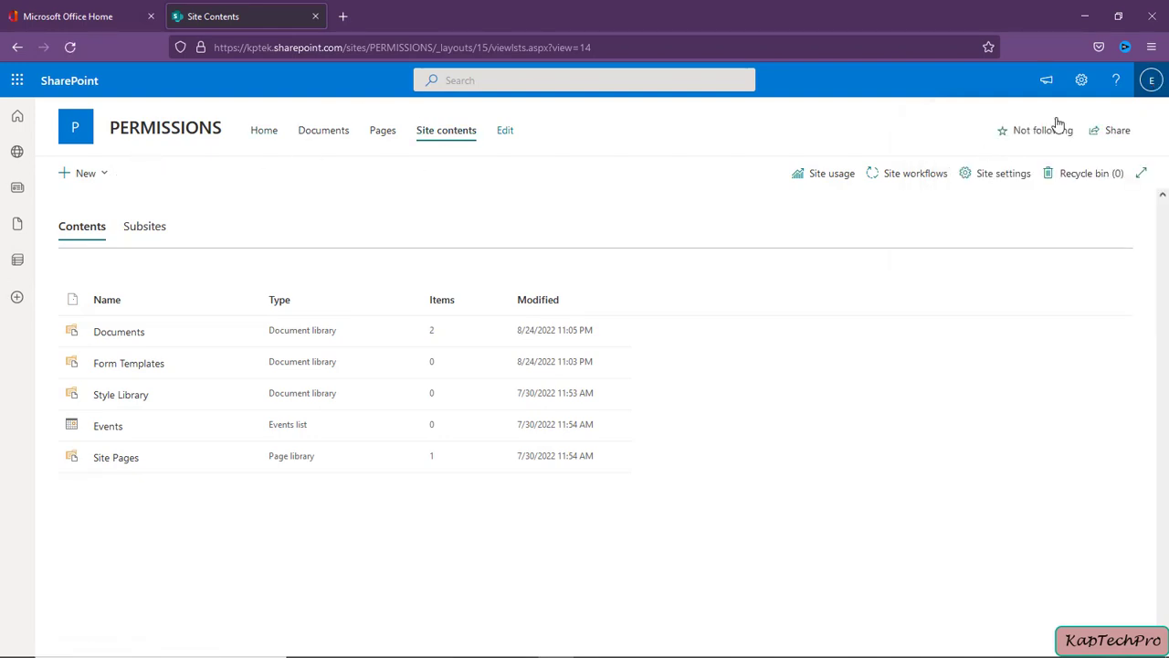
Open the Documents library's full settings page through Library settings and More library settings.
left_click(323, 130)
left_click(1083, 82)
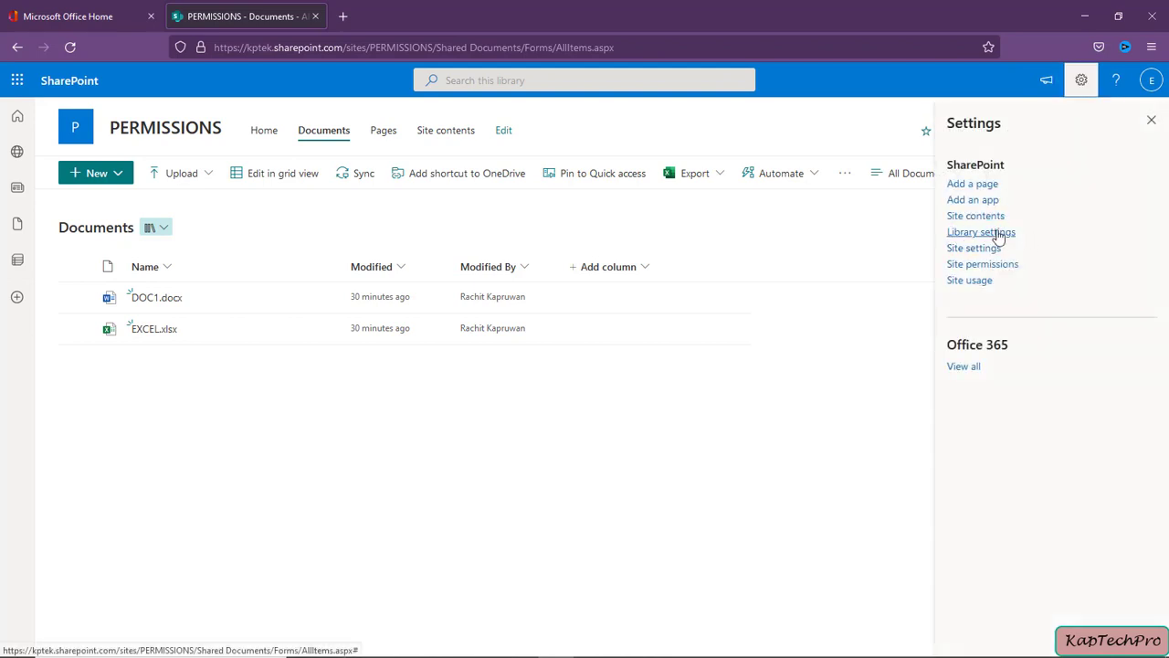
left_click(999, 234)
left_click(982, 302)
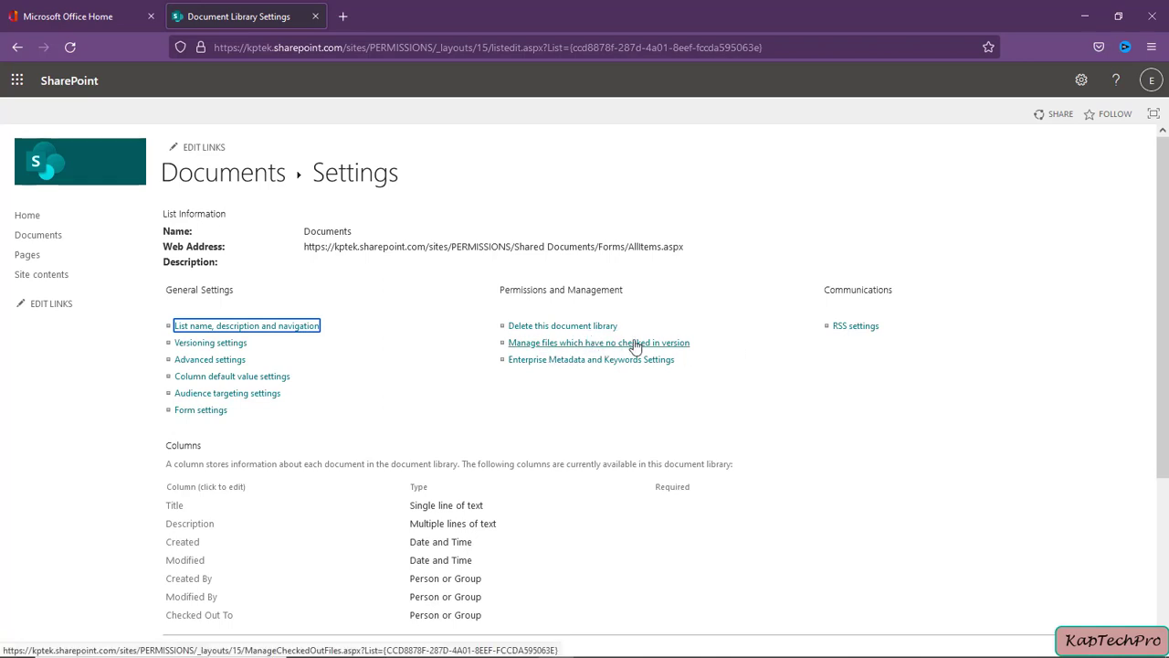
Open Documents Advanced settings and look through the Folders, Search, Offline Client Availability and Site Assets options.
left_click(199, 362)
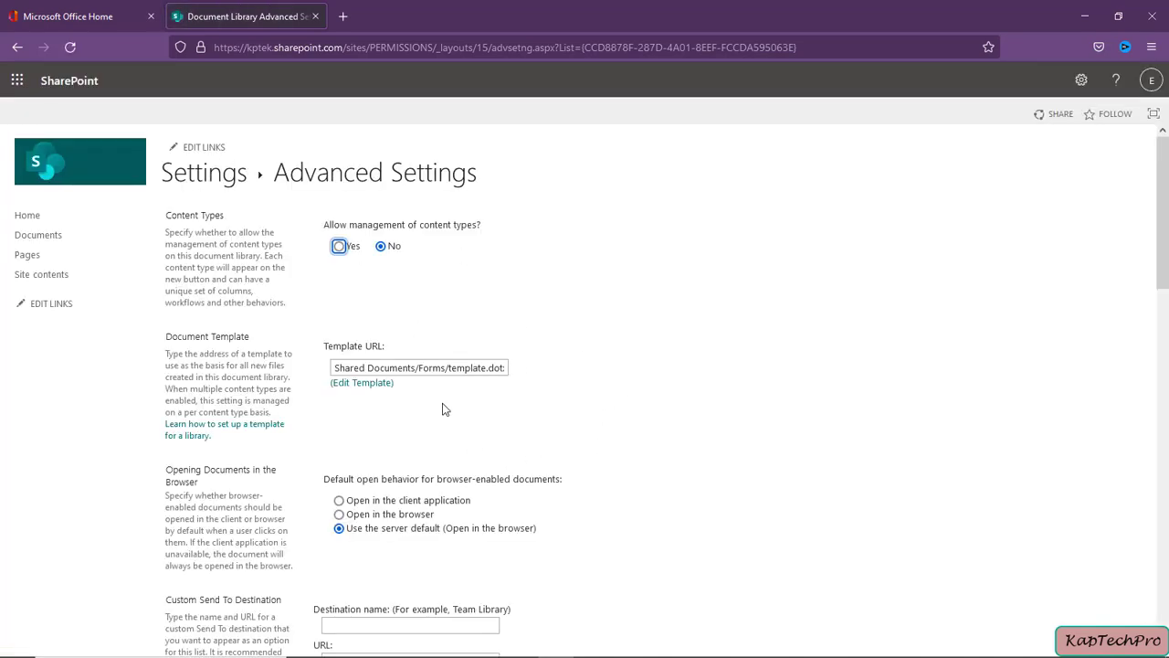
scroll(429, 369, "down", 2)
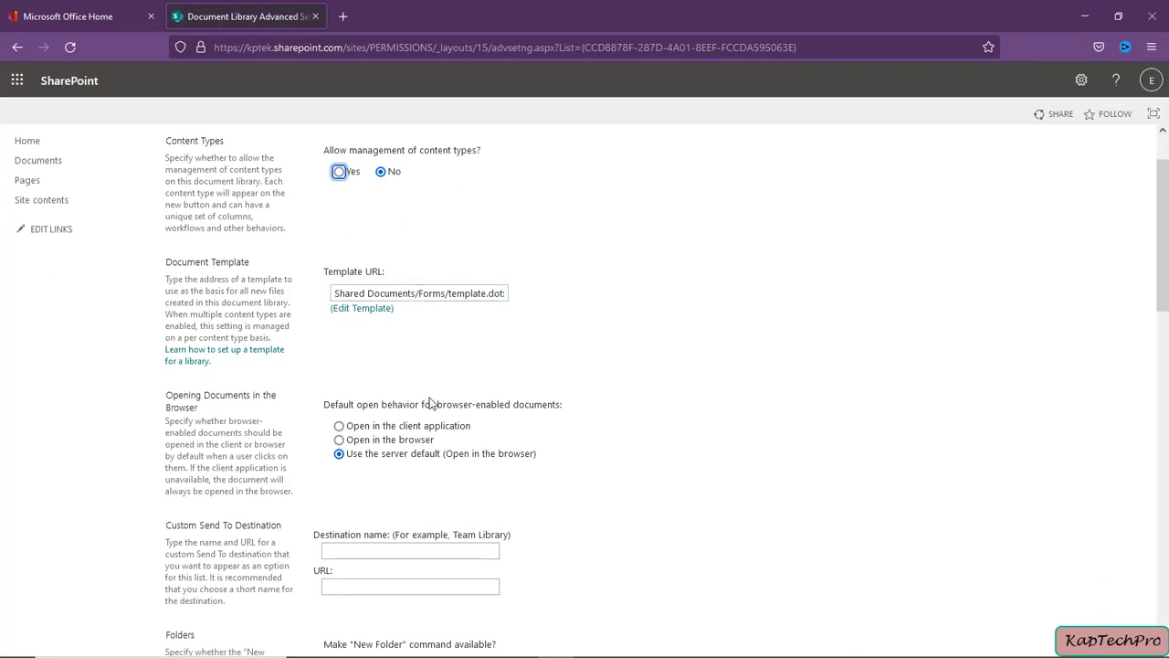
scroll(400, 252, "up", 2)
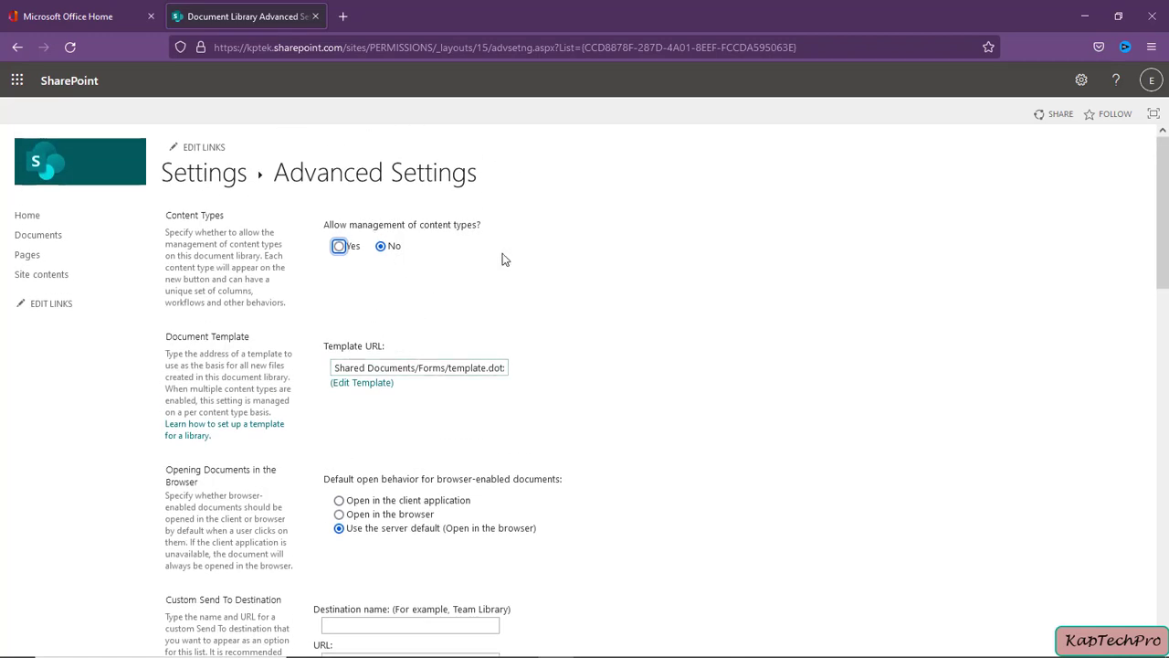
scroll(557, 355, "down", 4)
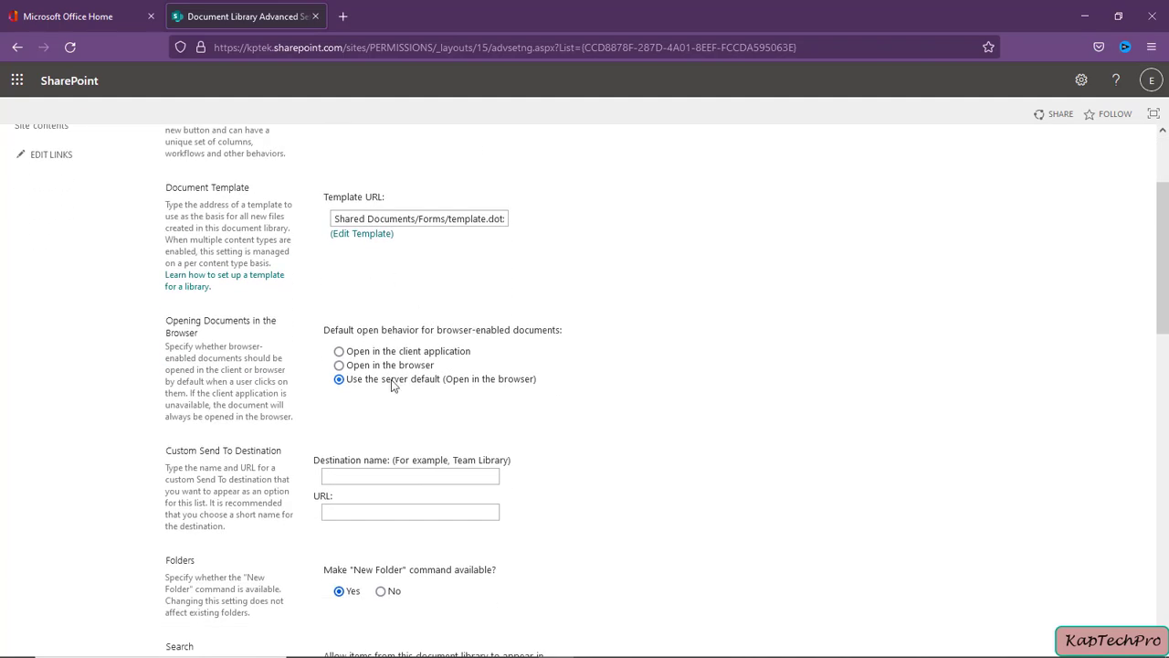
scroll(394, 384, "down", 2)
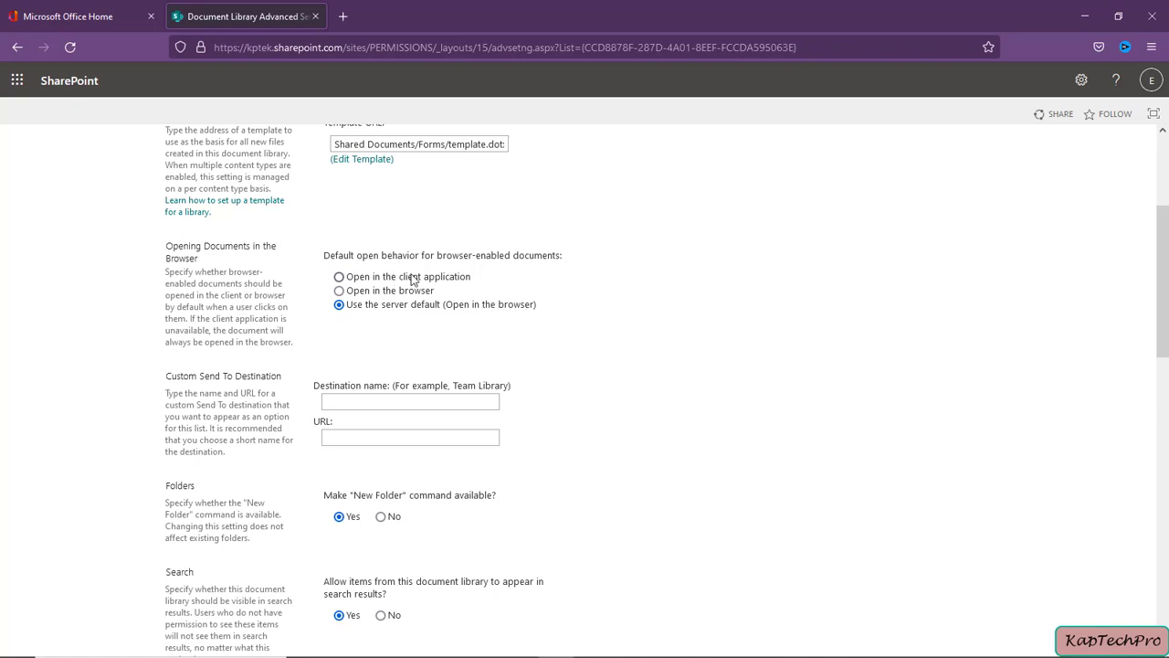
scroll(439, 333, "down", 2)
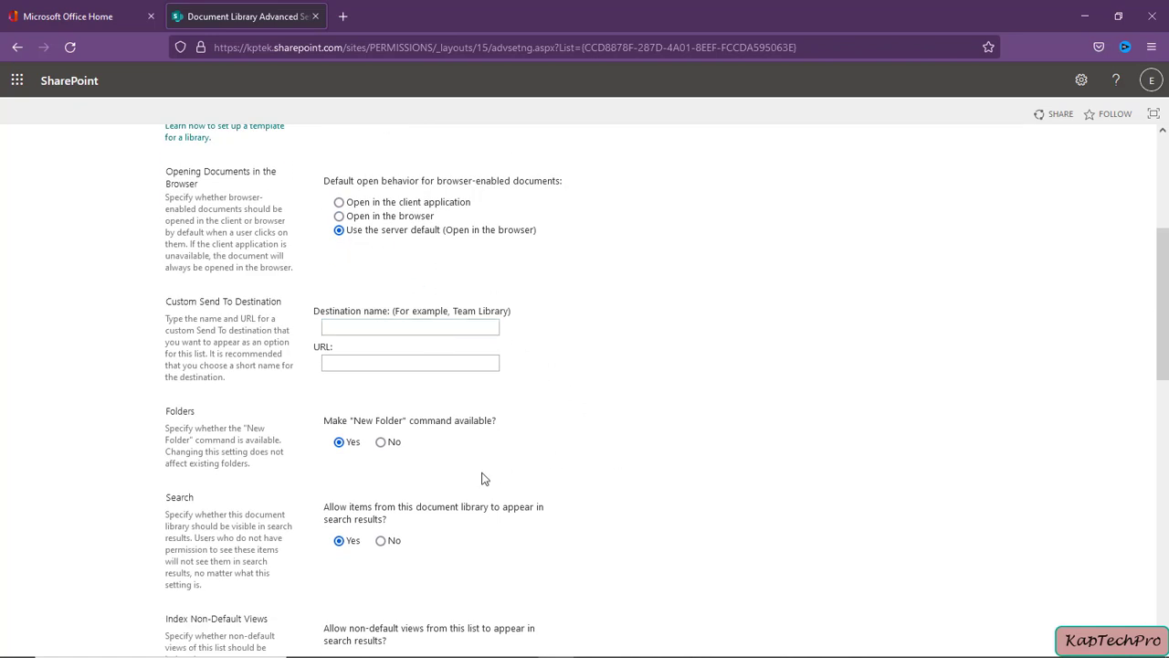
scroll(535, 468, "down", 6)
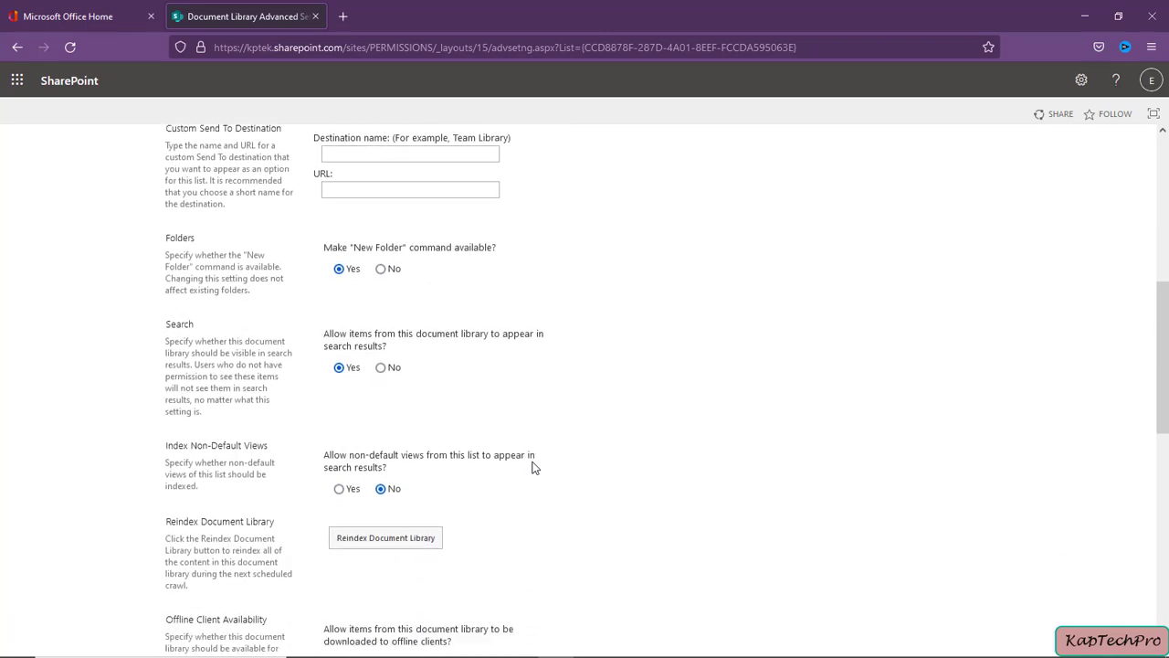
scroll(426, 466, "down", 4)
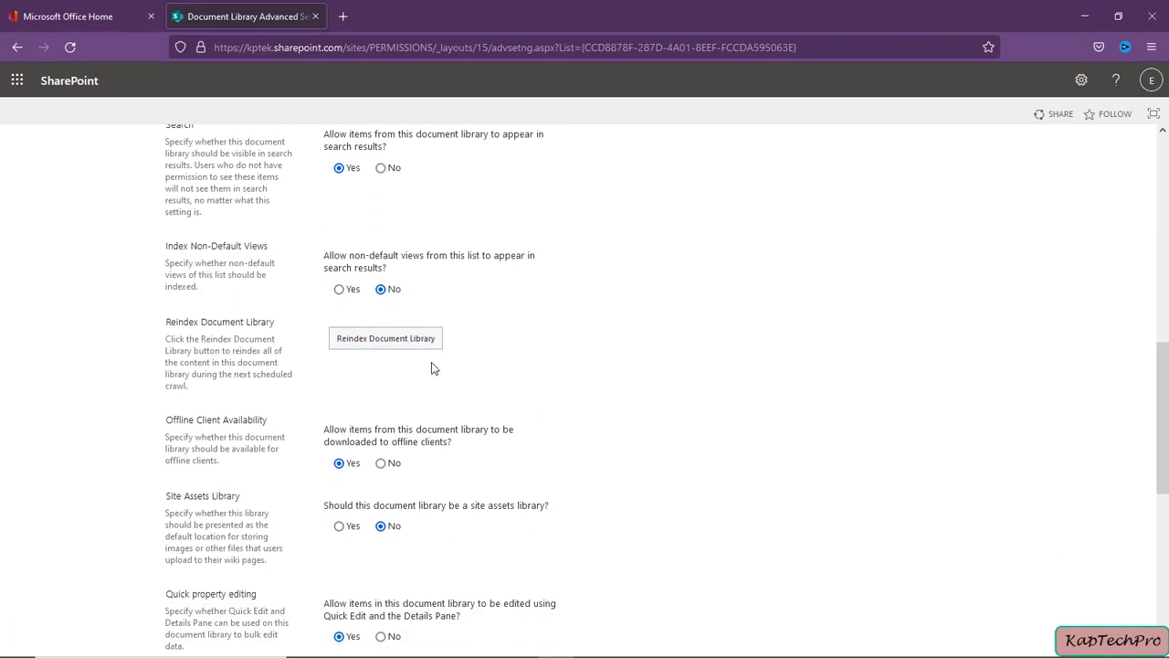
scroll(434, 368, "down", 10)
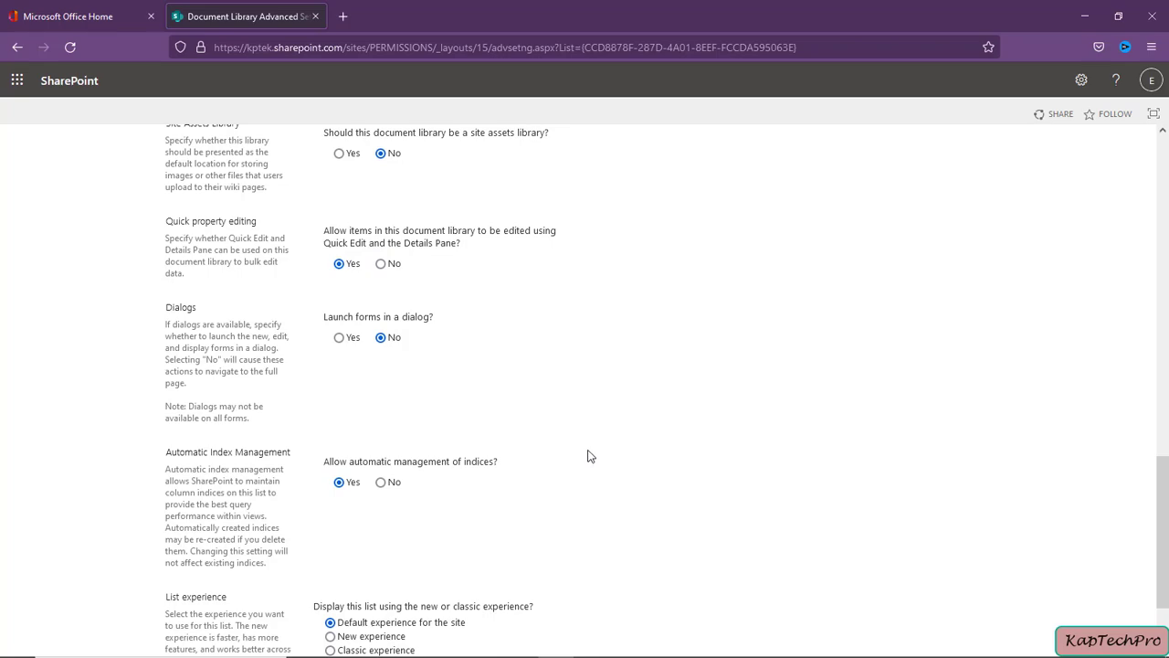
scroll(589, 456, "up", 15)
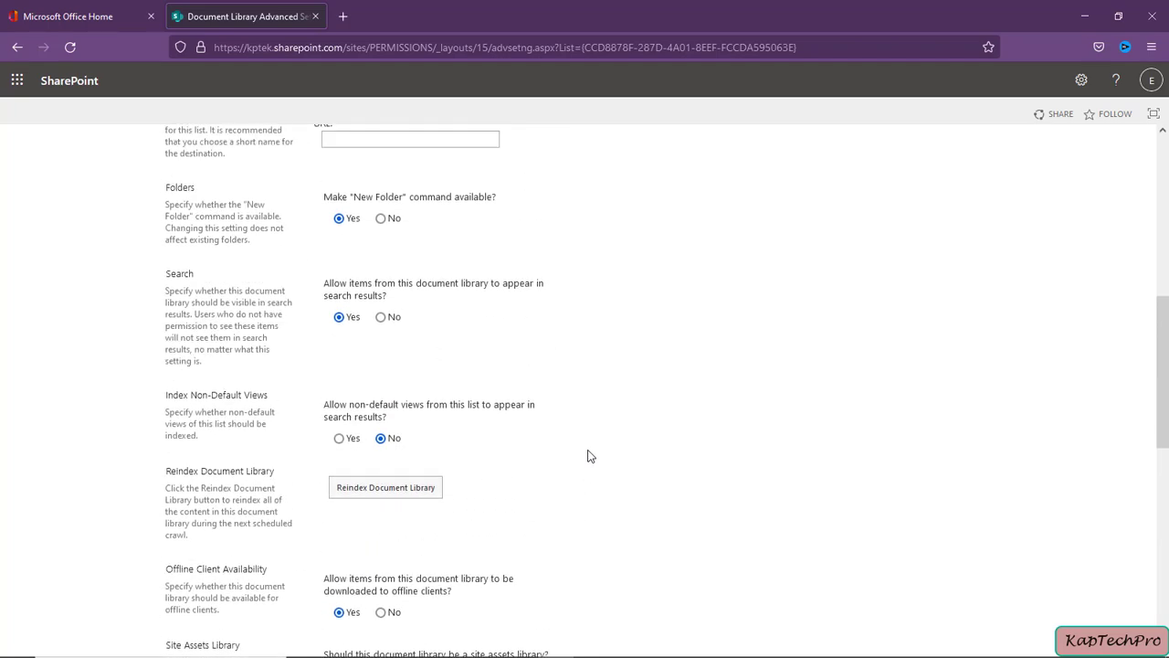